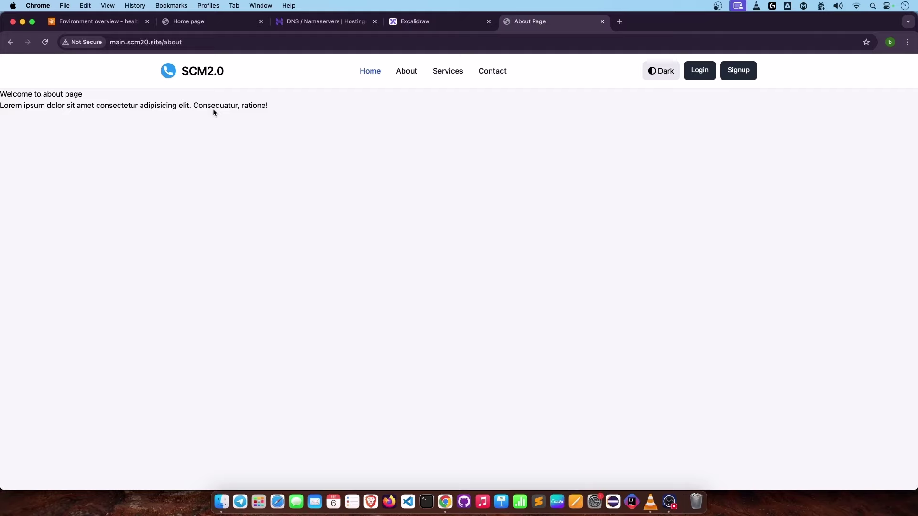
Switch to the AWS console, search the services for Certificate Manager and open it
click(97, 25)
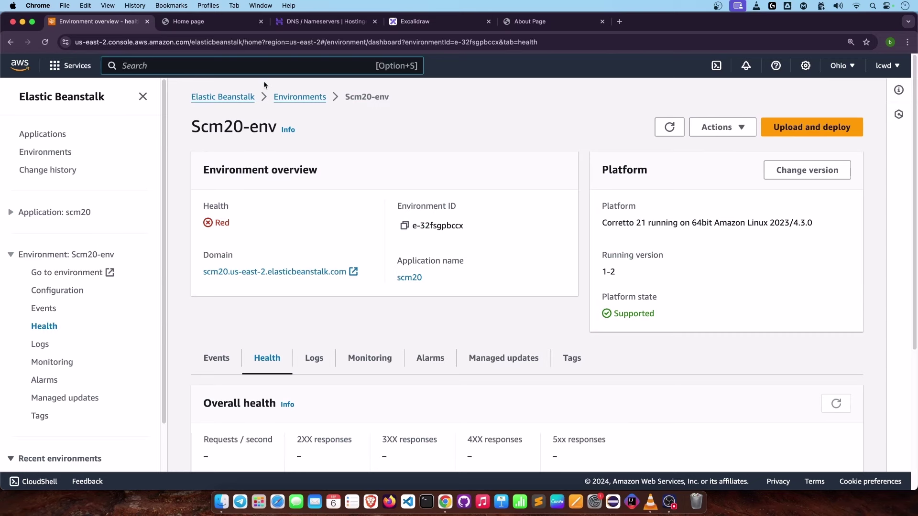
text(certific)
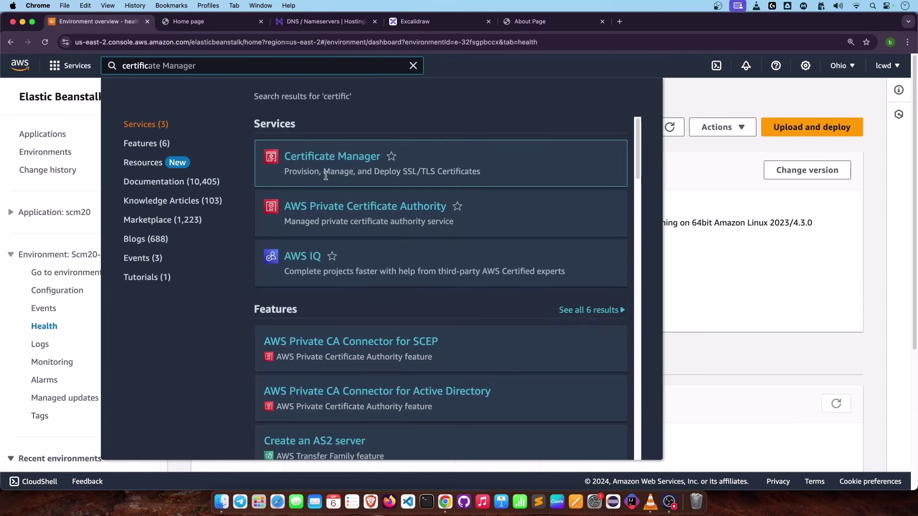
drag(324, 175, 345, 175)
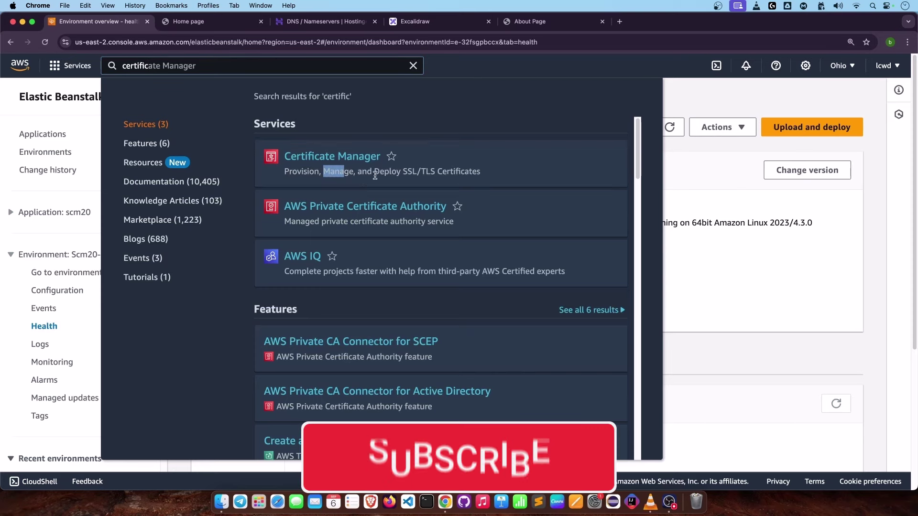
click(340, 172)
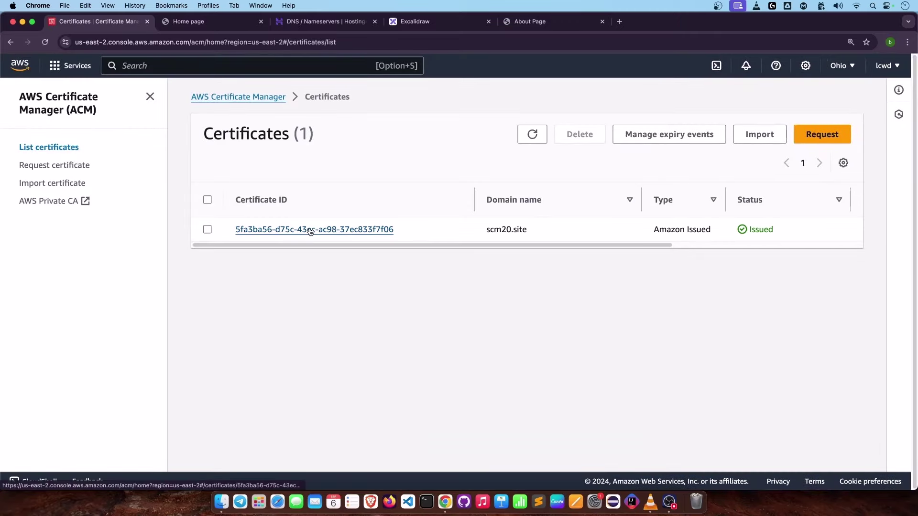
Start requesting a public certificate and go to its fully qualified domain name entry
click(822, 134)
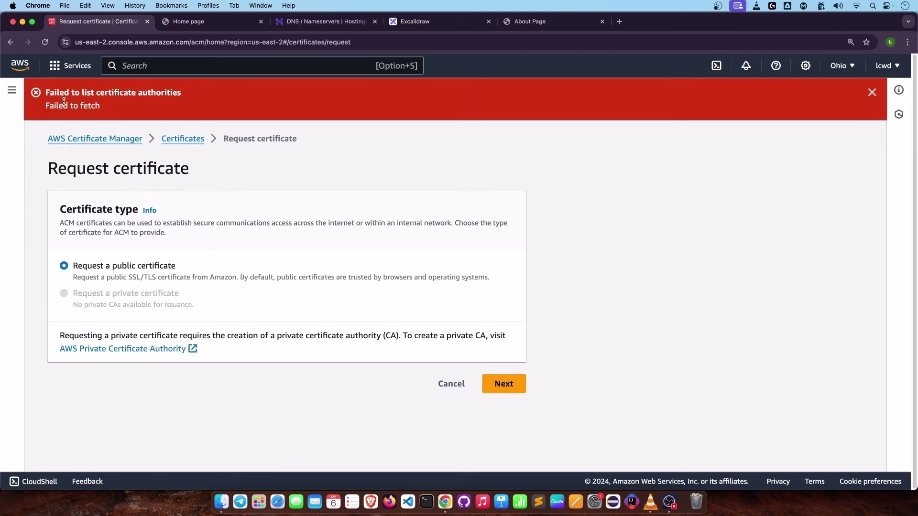
click(872, 92)
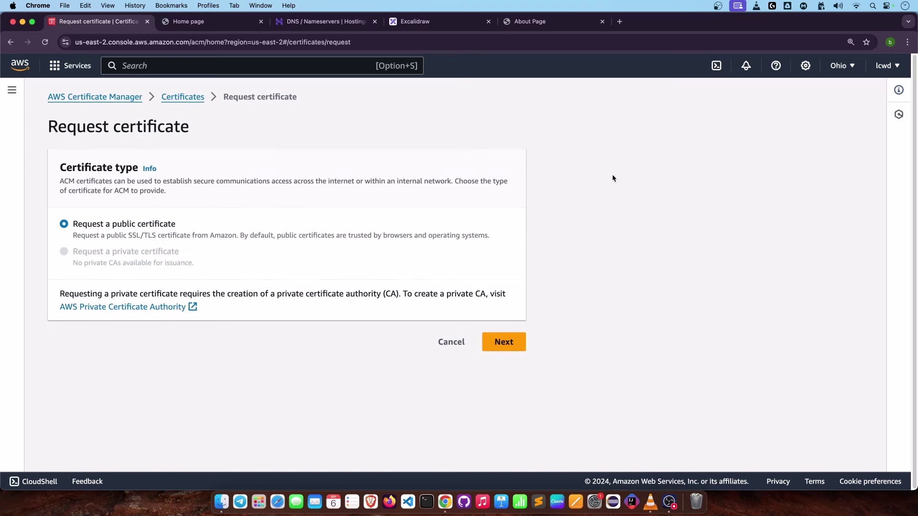
drag(73, 223, 168, 224)
click(524, 345)
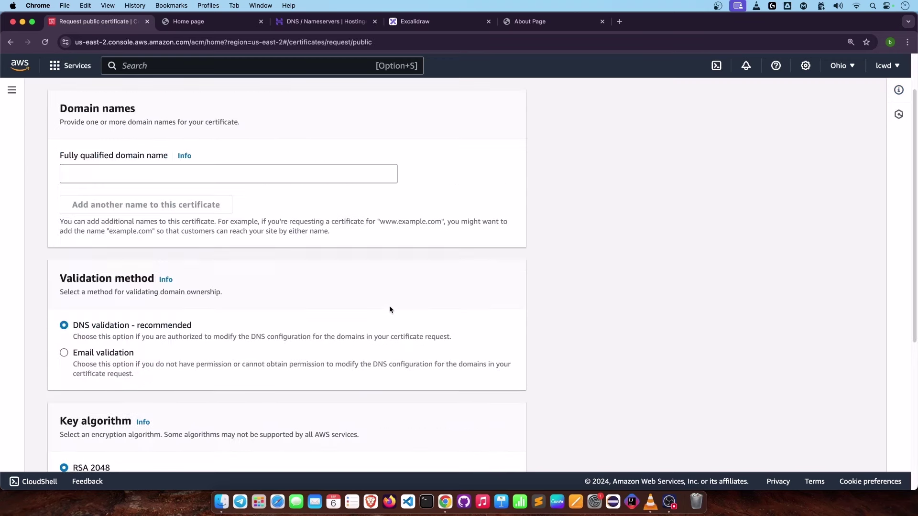
click(176, 177)
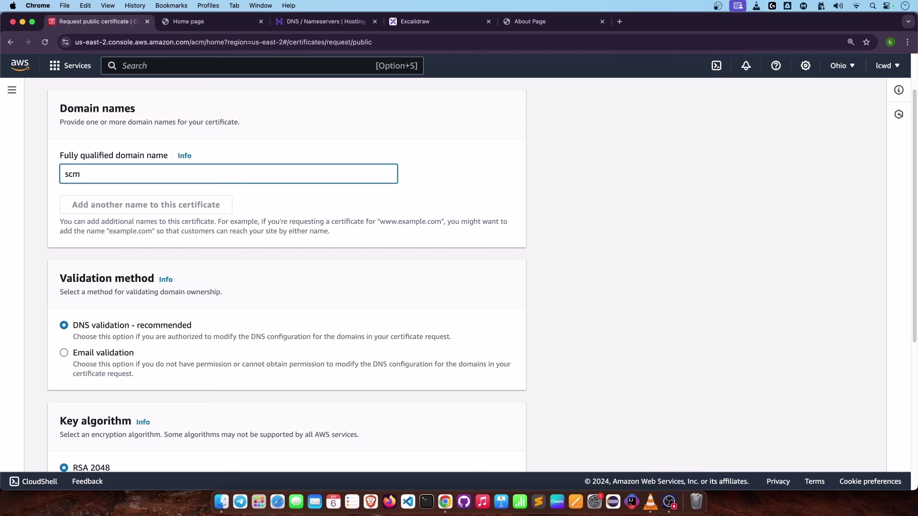
text(www.scm)
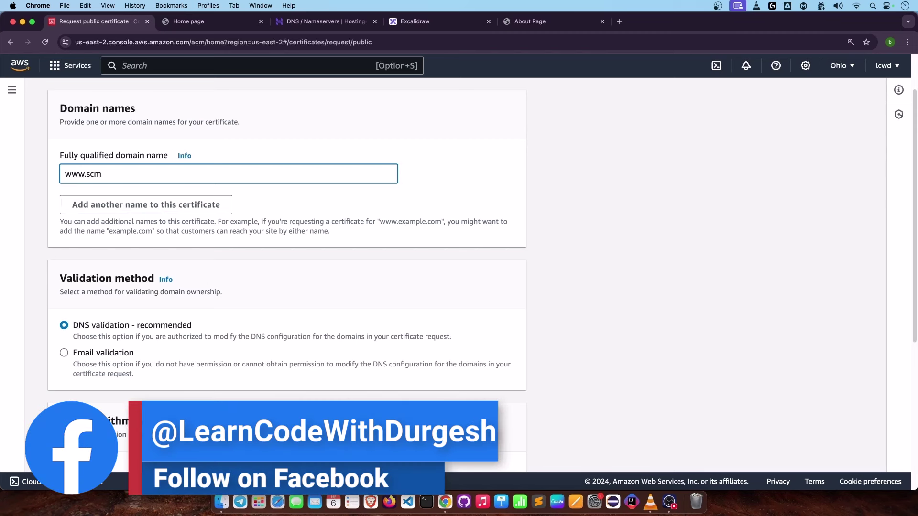
key(BackSpace)
key(BackSpace)
key(BackSpace)
key(BackSpace)
key(BackSpace)
key(BackSpace)
key(BackSpace)
Enter scm20.site as the certificate's domain name and add *.scm20.site as a second name
text(scm)
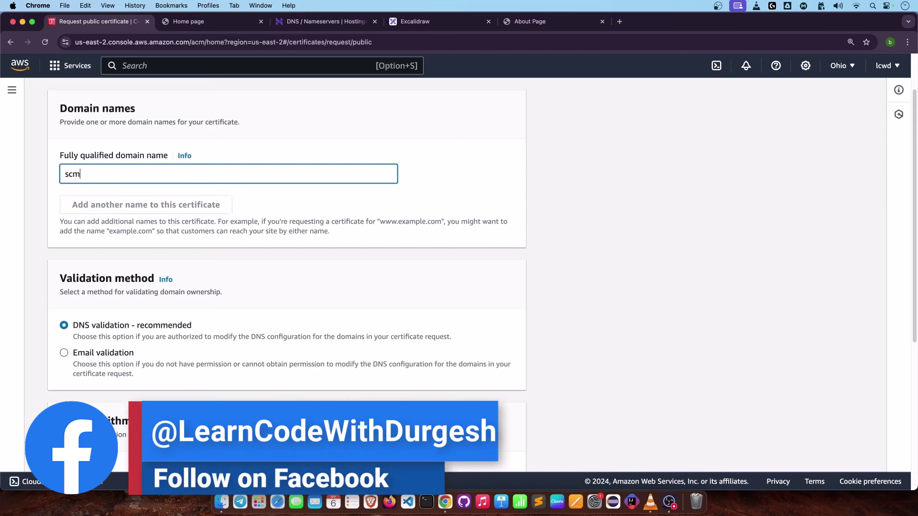
text(20.site)
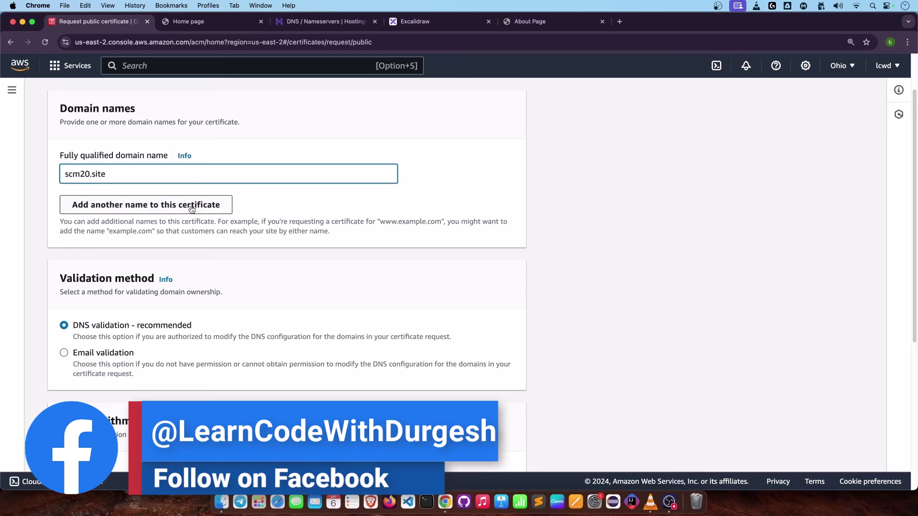
click(207, 204)
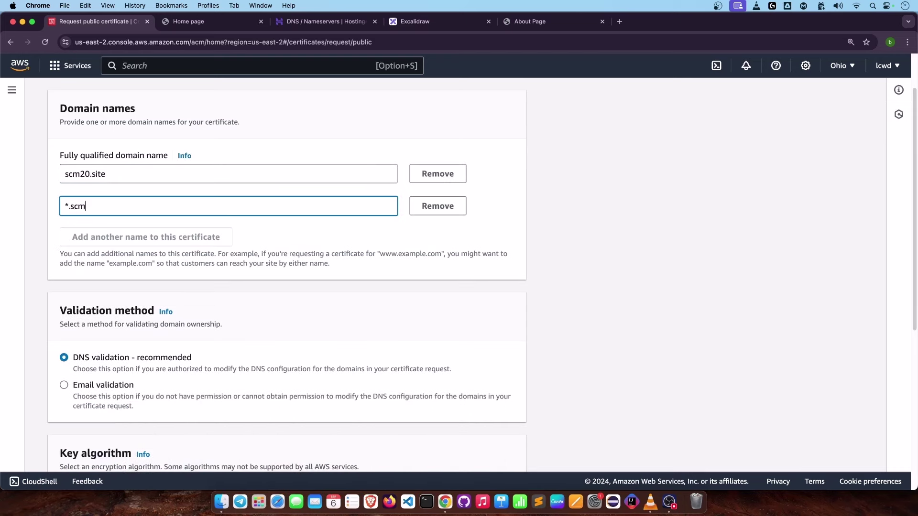
text(*.scm20.site)
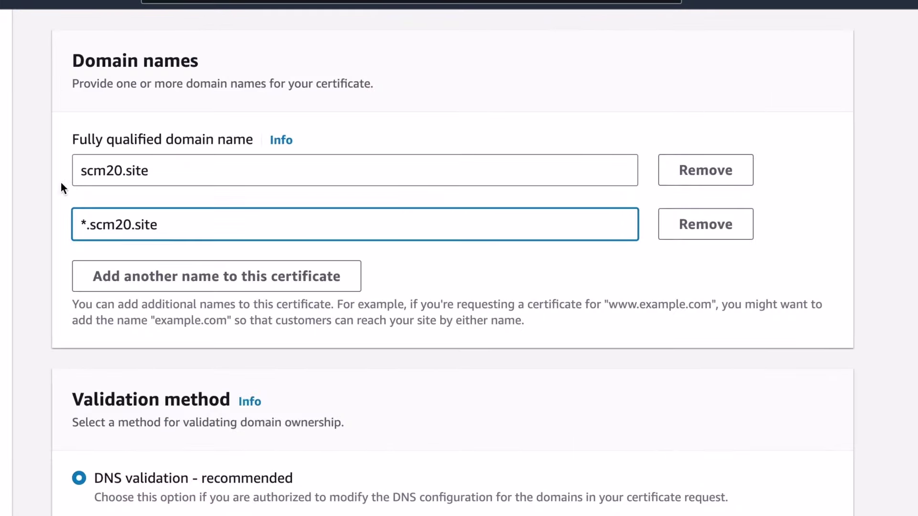
drag(62, 174, 107, 174)
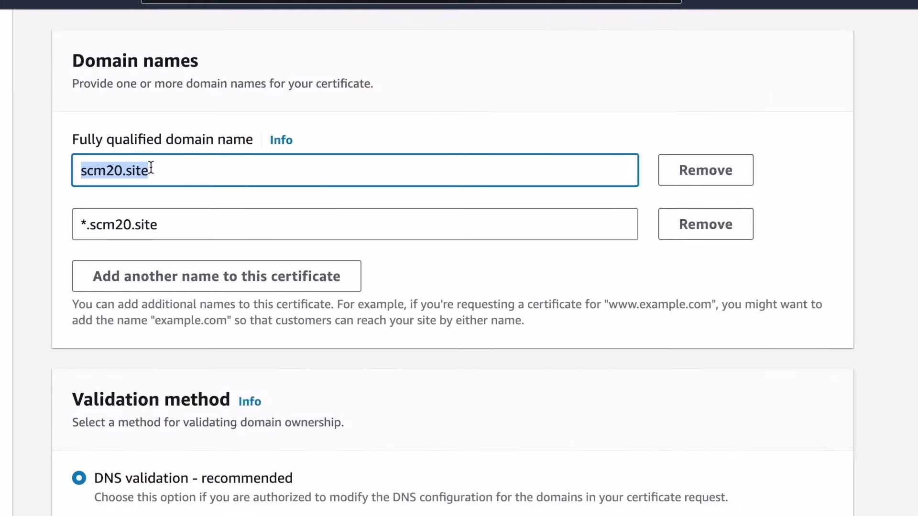
drag(85, 225, 68, 226)
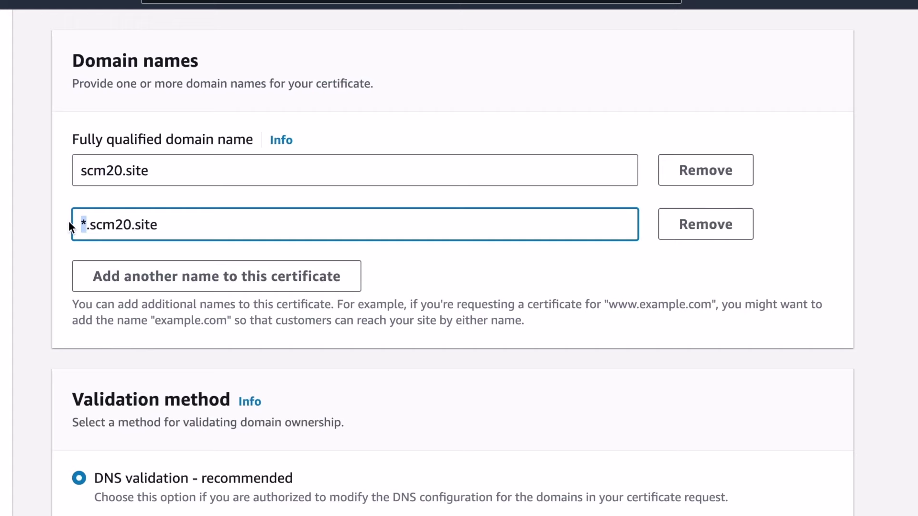
drag(176, 226, 80, 216)
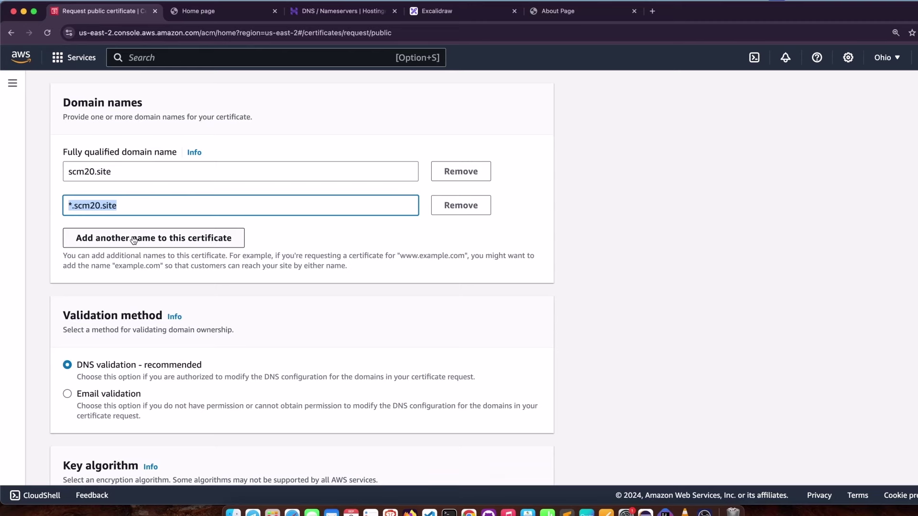
Choose DNS validation as the validation method and submit the certificate request
scroll(342, 222, down, 3)
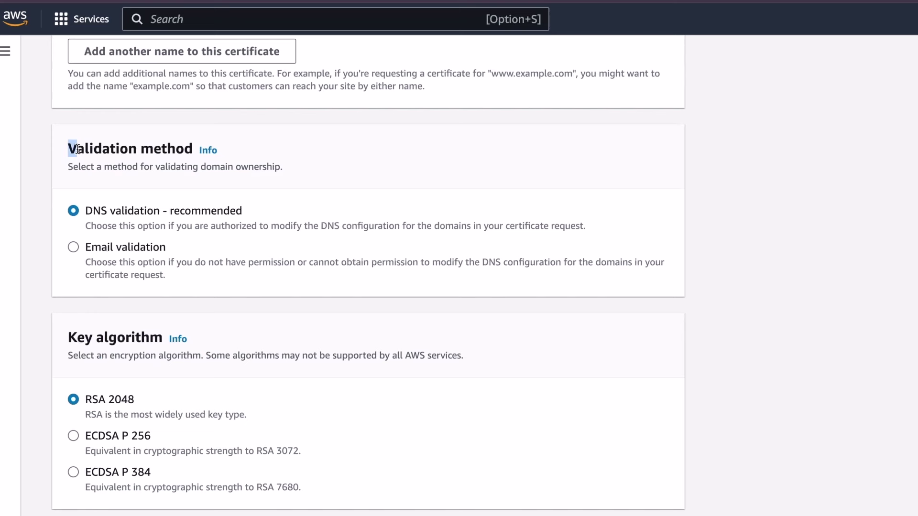
drag(77, 150, 192, 150)
drag(84, 212, 259, 216)
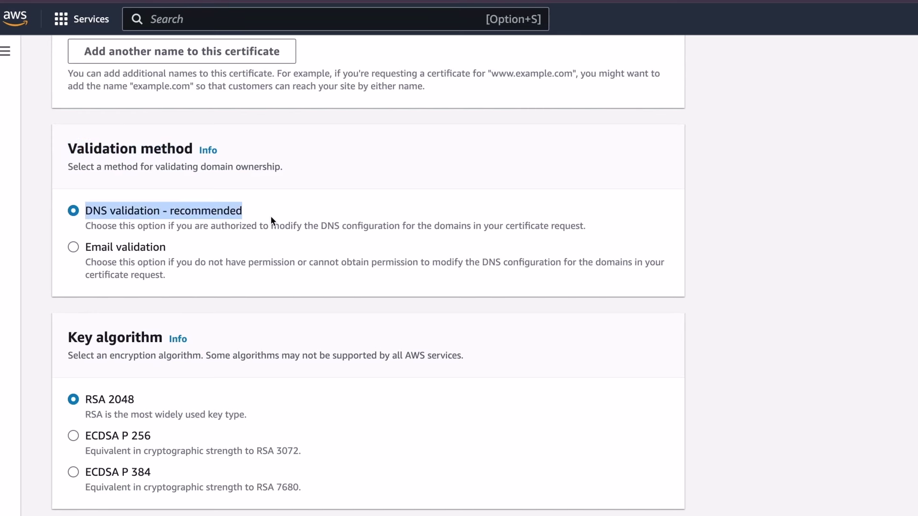
drag(88, 247, 138, 249)
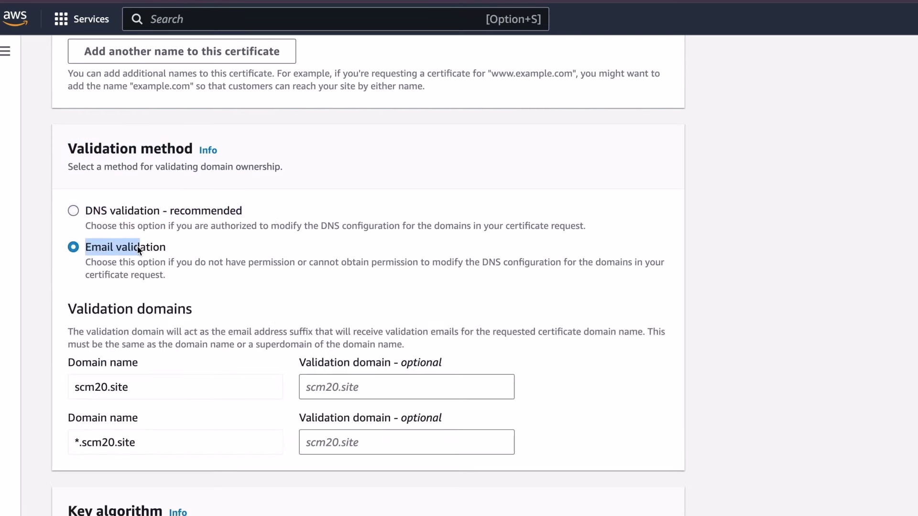
click(73, 210)
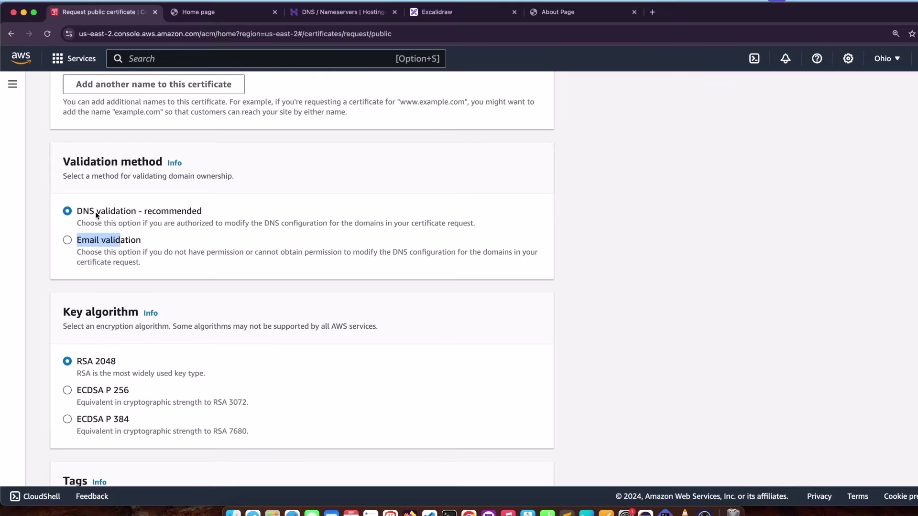
scroll(363, 287, down, 3)
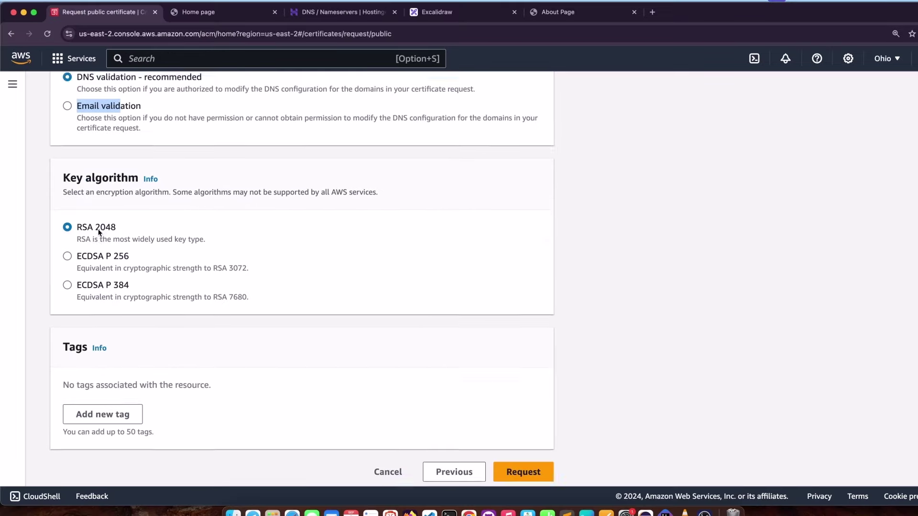
click(508, 461)
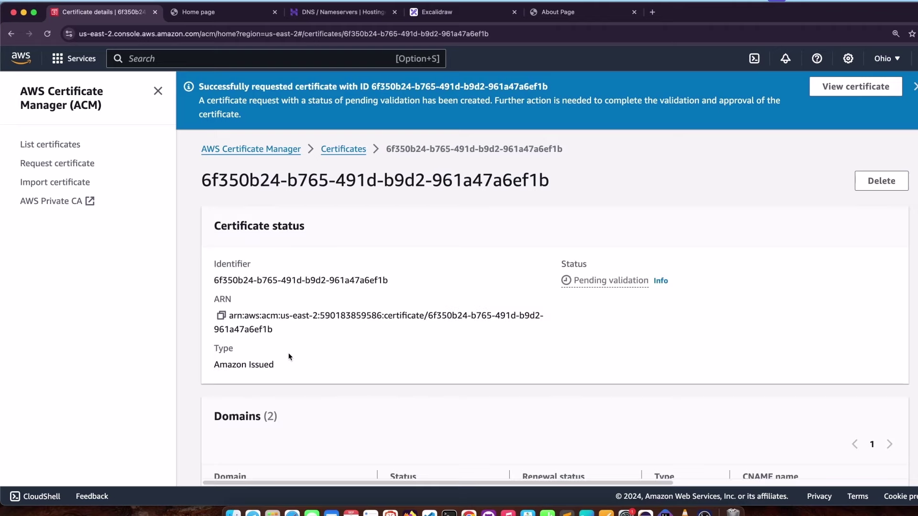
Look over the new certificate's domains, then the existing DNS records of scm20.site in Hostinger
scroll(286, 360, down, 5)
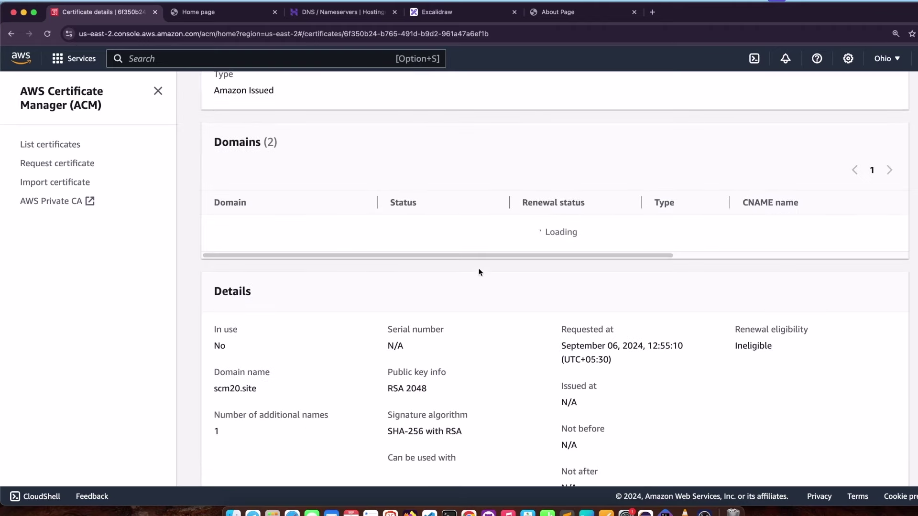
drag(490, 254, 527, 253)
click(342, 12)
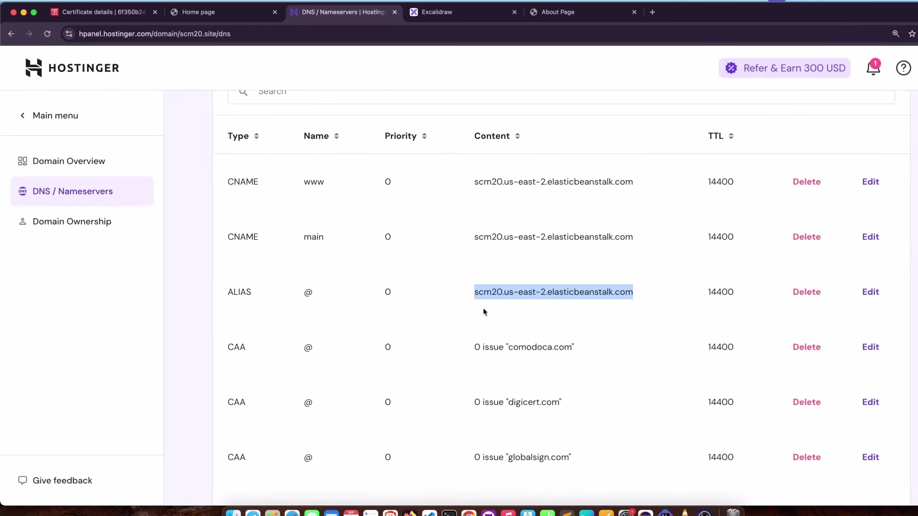
scroll(483, 308, down, 5)
scroll(473, 306, down, 4)
scroll(468, 301, up, 3)
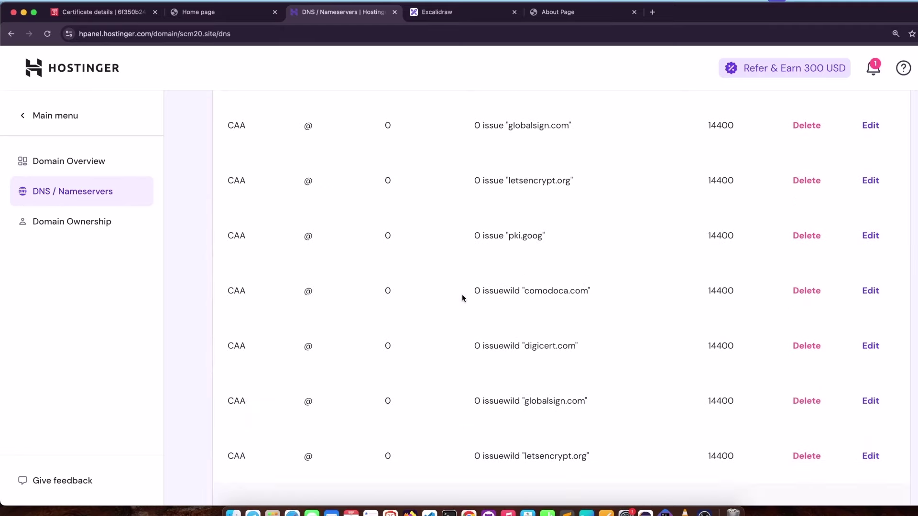
click(206, 19)
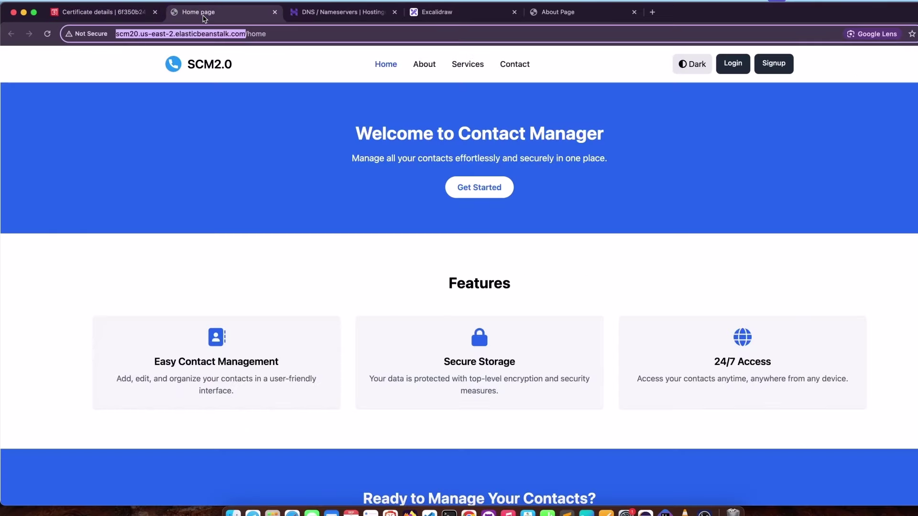
Prepare a new CNAME record in Hostinger, using the CNAME name copied from the certificate's first domain as its name
click(98, 12)
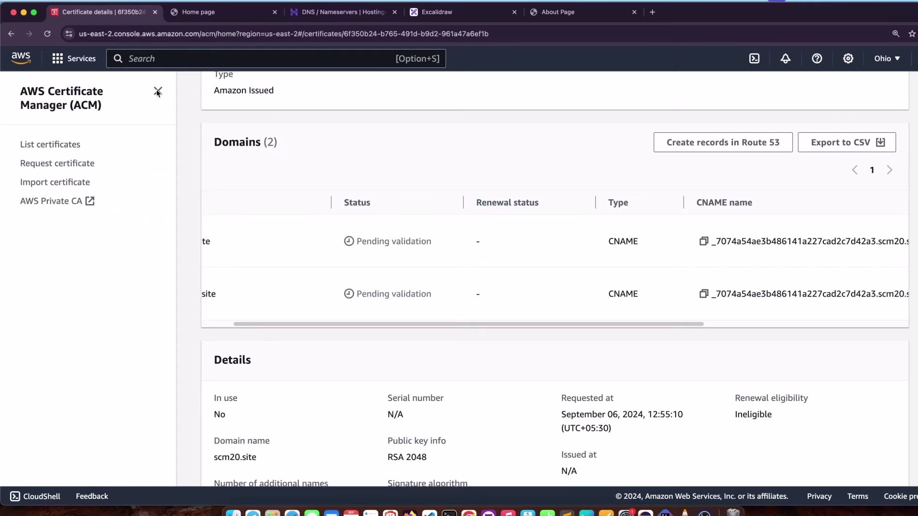
scroll(543, 321, right, 5)
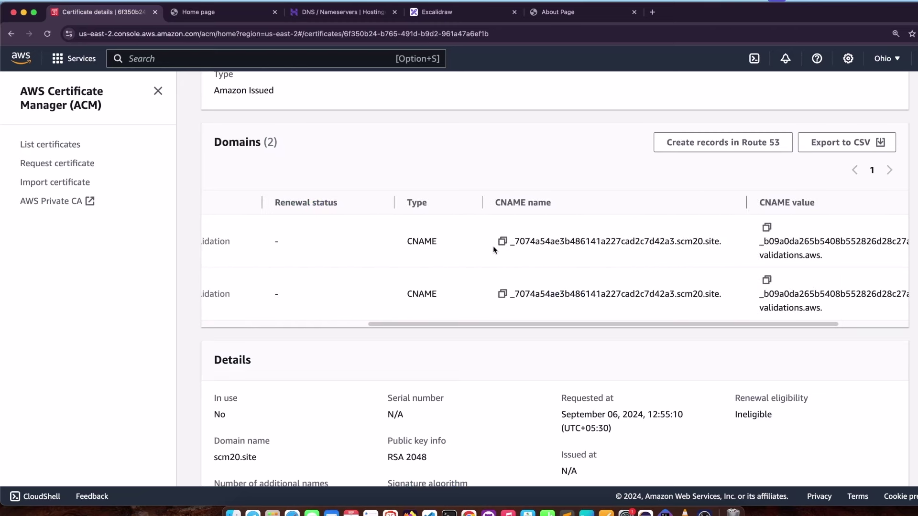
click(502, 241)
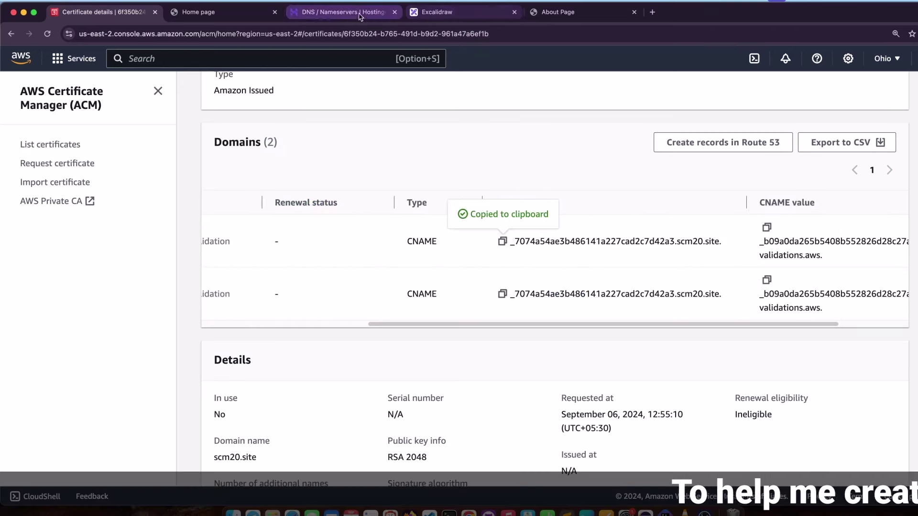
click(342, 12)
scroll(617, 143, up, 10)
click(301, 211)
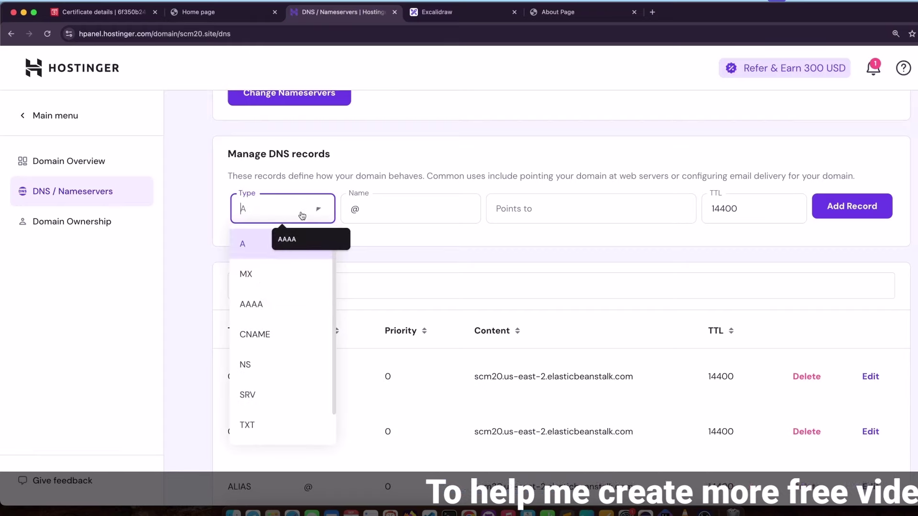
click(270, 335)
click(383, 208)
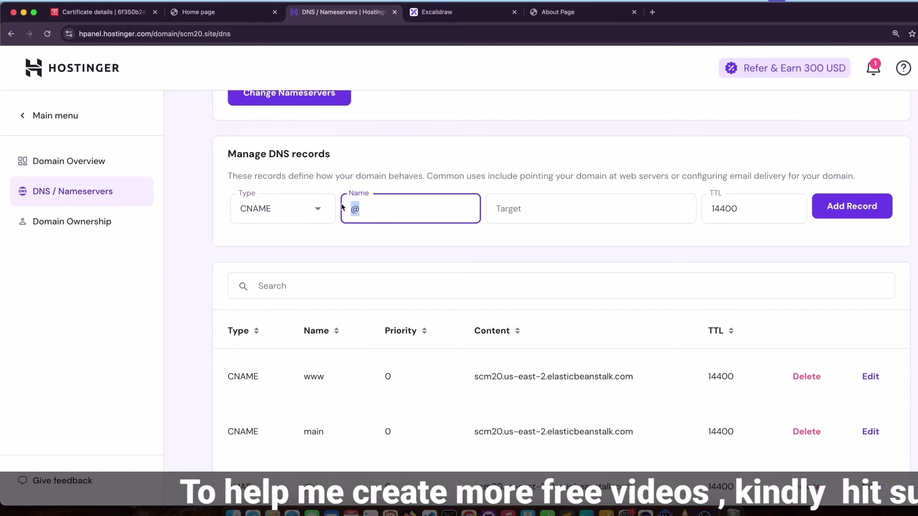
key(super+v)
Fill the new Hostinger record's target with the CNAME value copied from the certificate's first domain
click(528, 194)
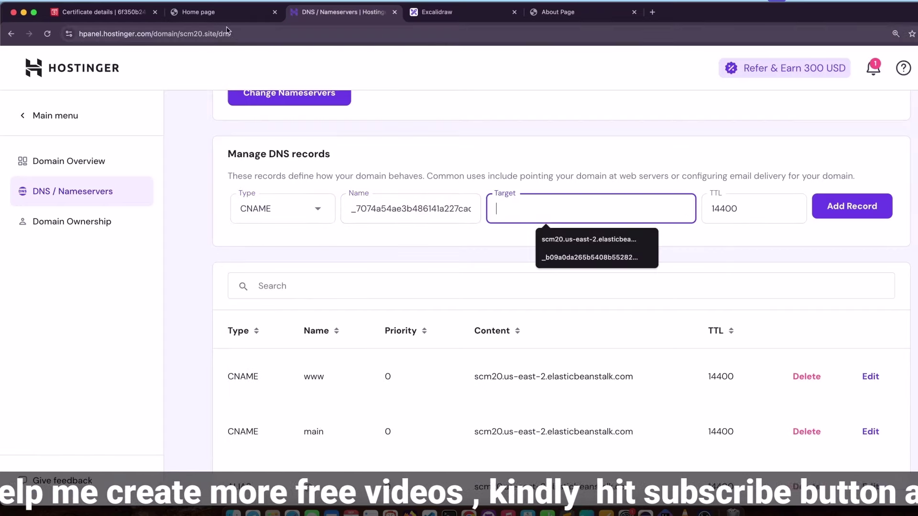
click(103, 12)
click(766, 228)
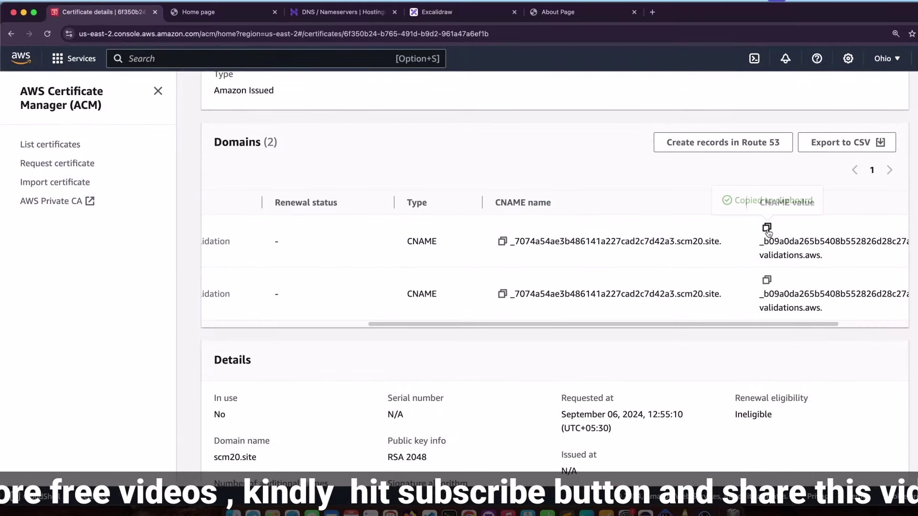
click(342, 12)
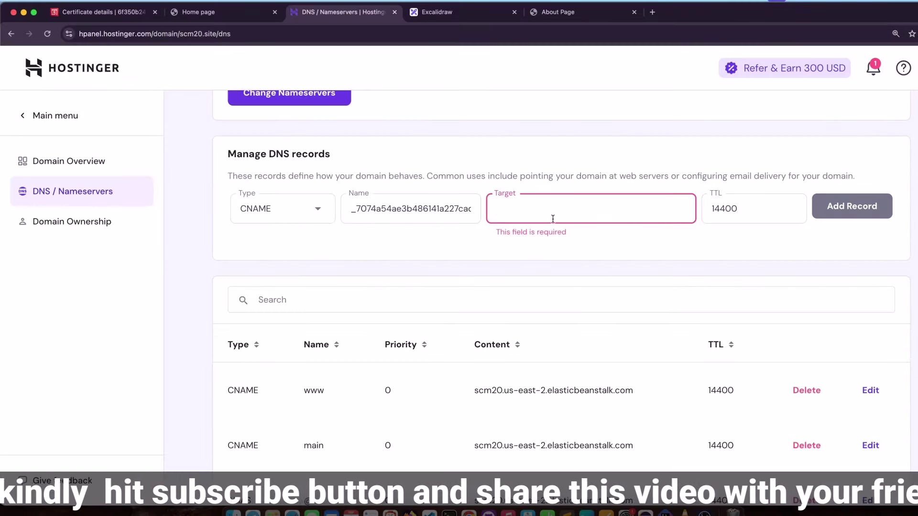
key(super+v)
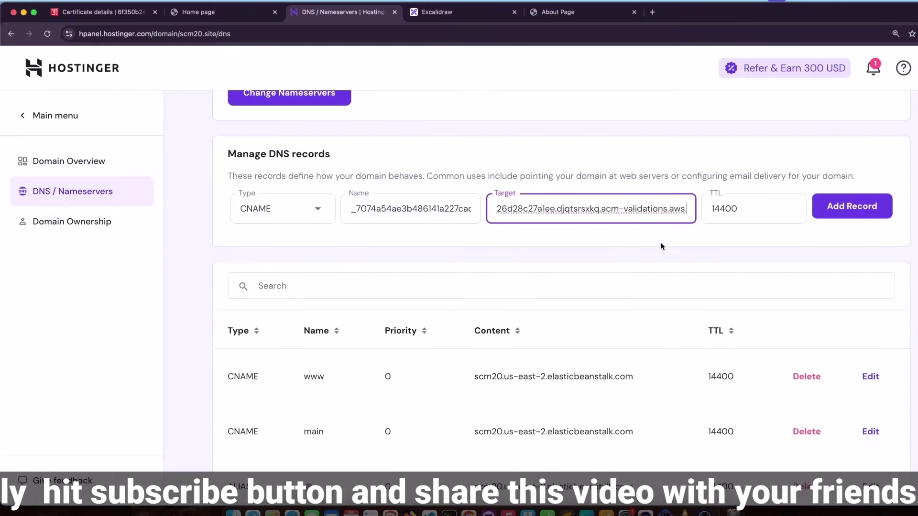
Add the prepared CNAME record in Hostinger, then reload the AWS certificate's details to check its validation status
click(870, 216)
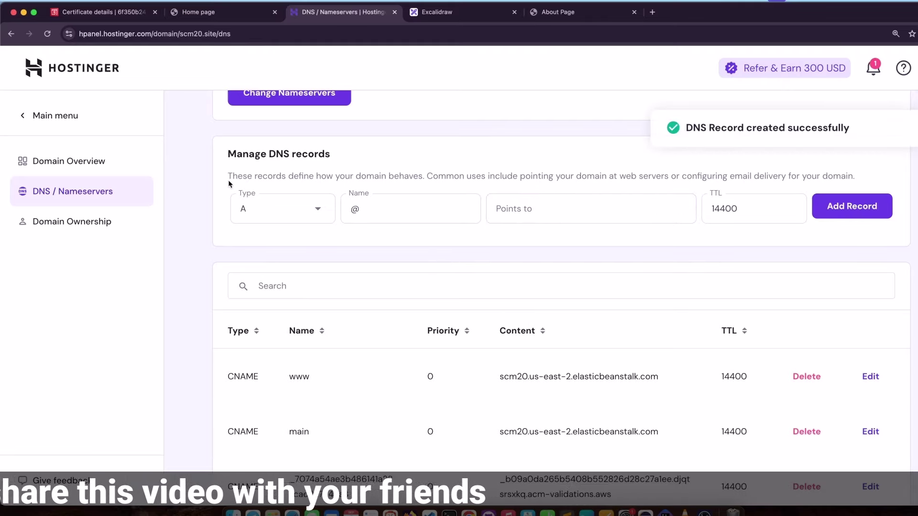
click(115, 13)
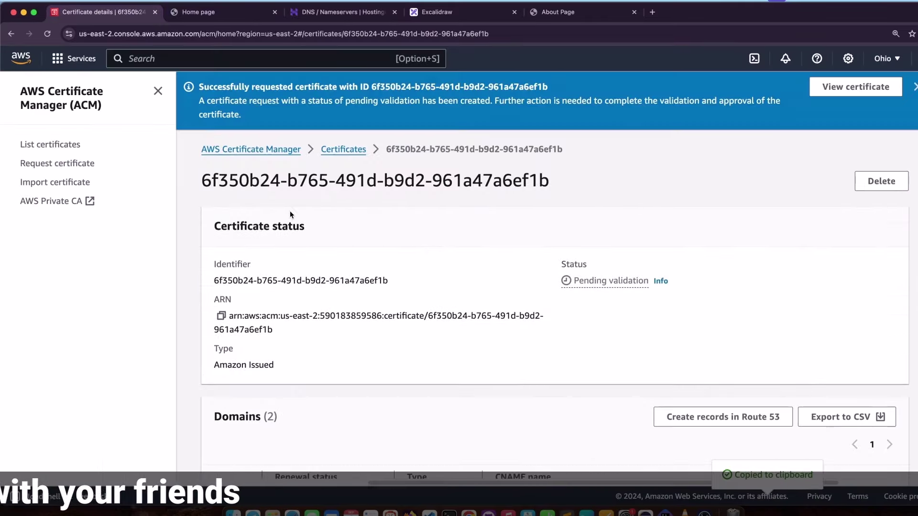
scroll(306, 216, down, 1)
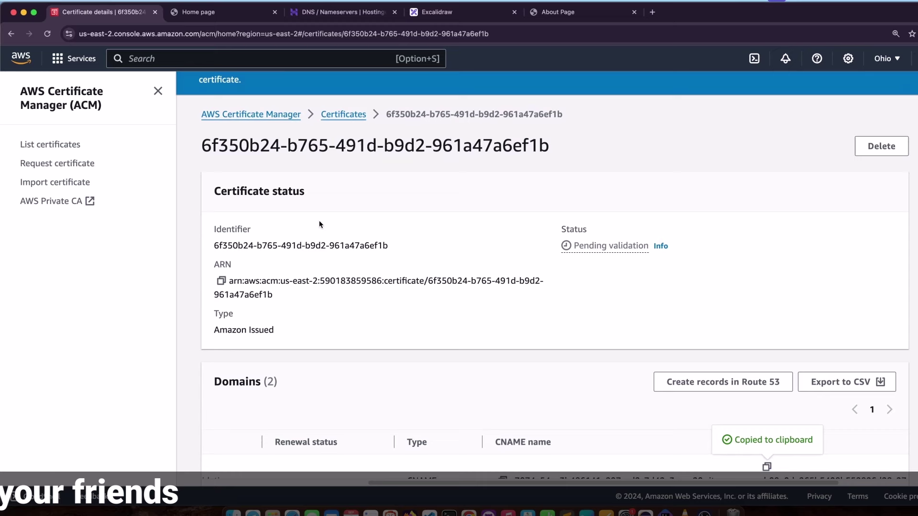
click(48, 33)
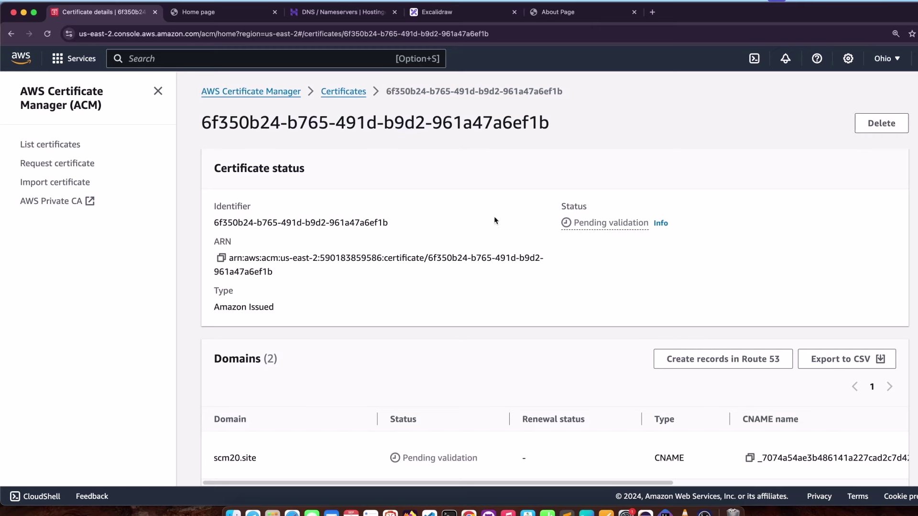
Permanently delete the pending certificate, confirming with "delete", and reload the certificate list
click(880, 124)
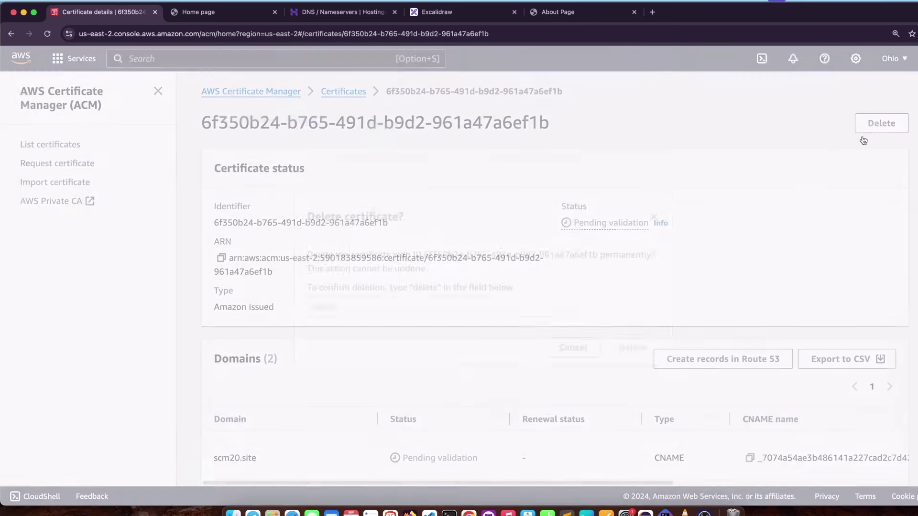
click(408, 302)
text(delete)
key(Return)
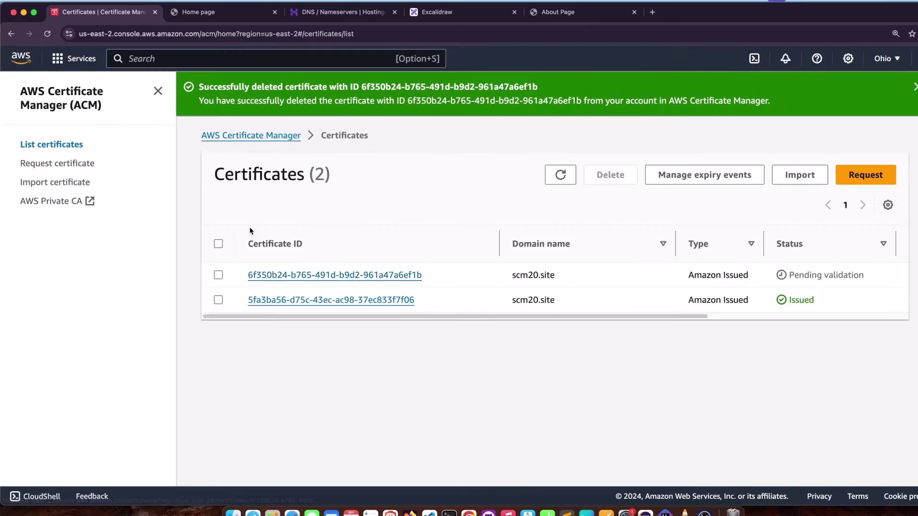
key(super+r)
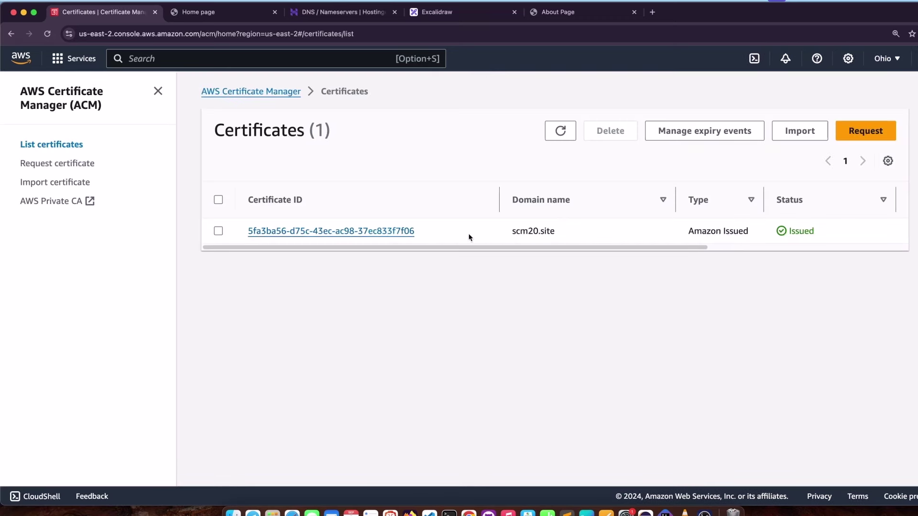
Examine the issued certificate for scm20.site, including its status and the CNAME names and values of its domains
click(399, 231)
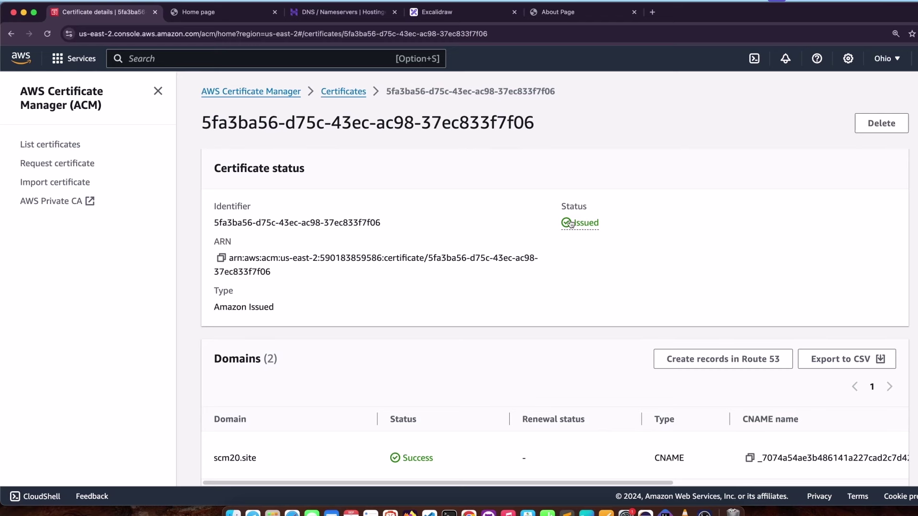
scroll(499, 307, down, 4)
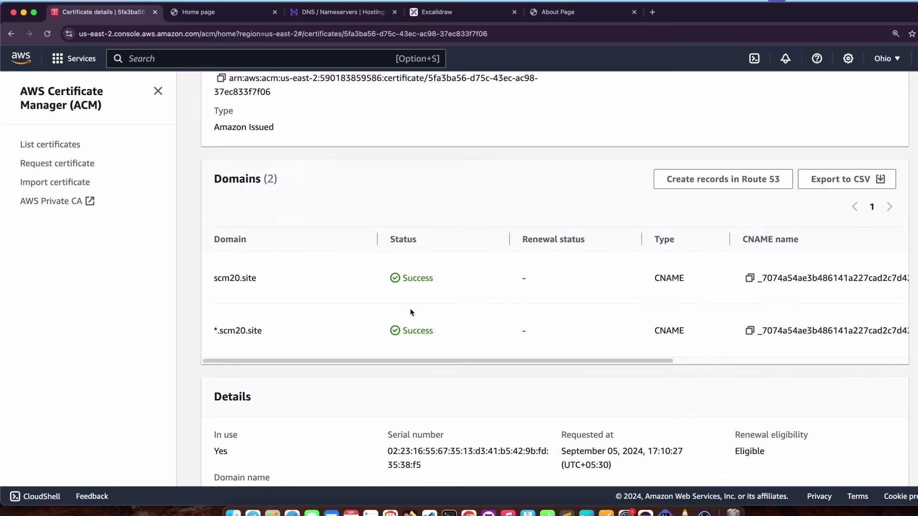
scroll(596, 326, right, 7)
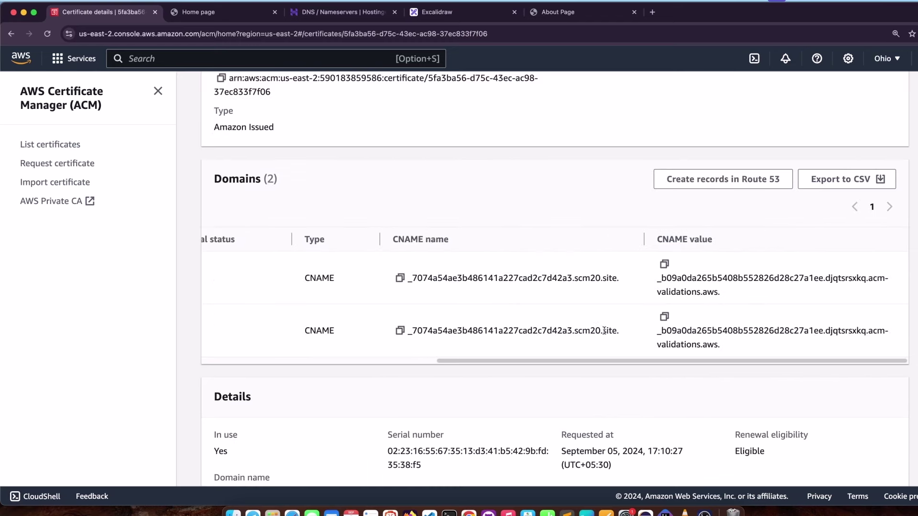
scroll(605, 331, left, 7)
click(50, 144)
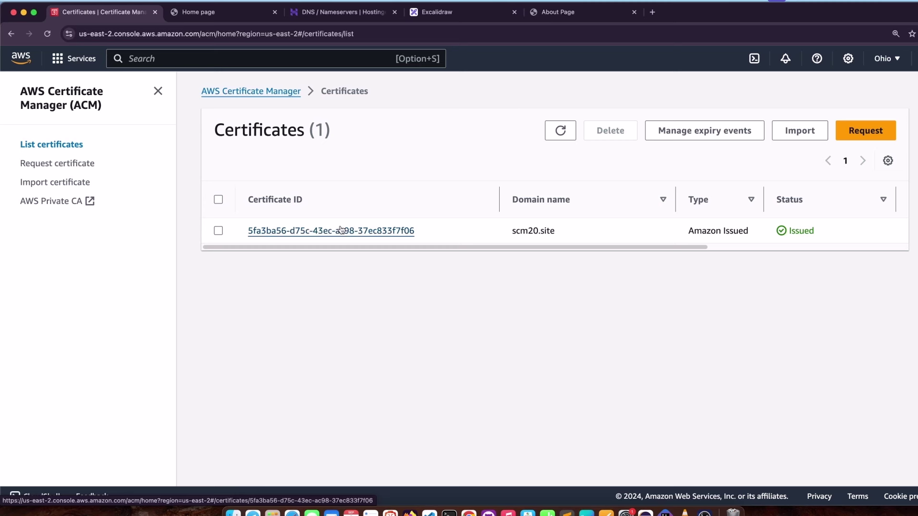
click(336, 235)
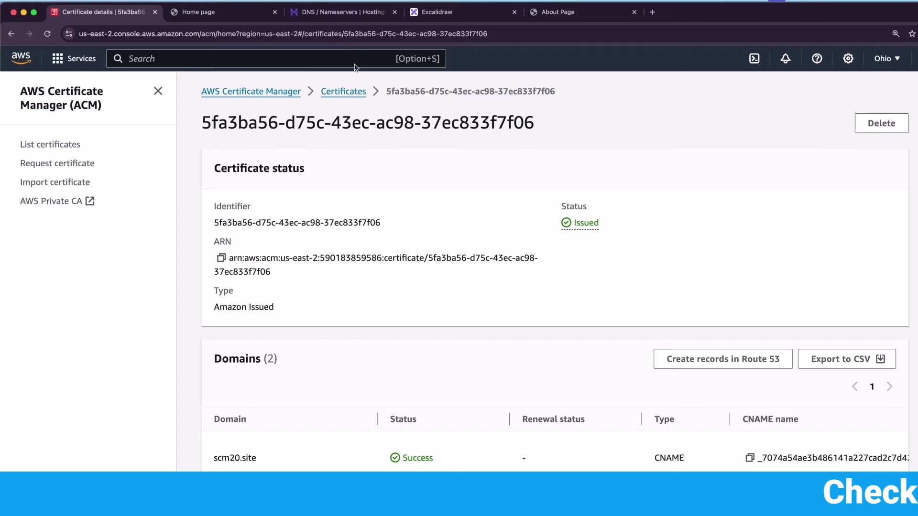
Check the name of the validation CNAME record in Hostinger against the issued AWS certificate
click(343, 12)
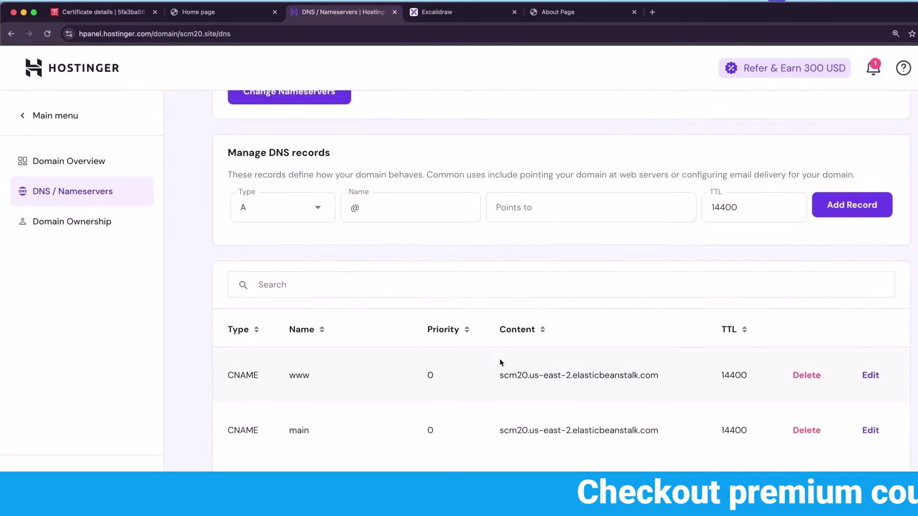
scroll(501, 362, down, 3)
drag(290, 339, 349, 355)
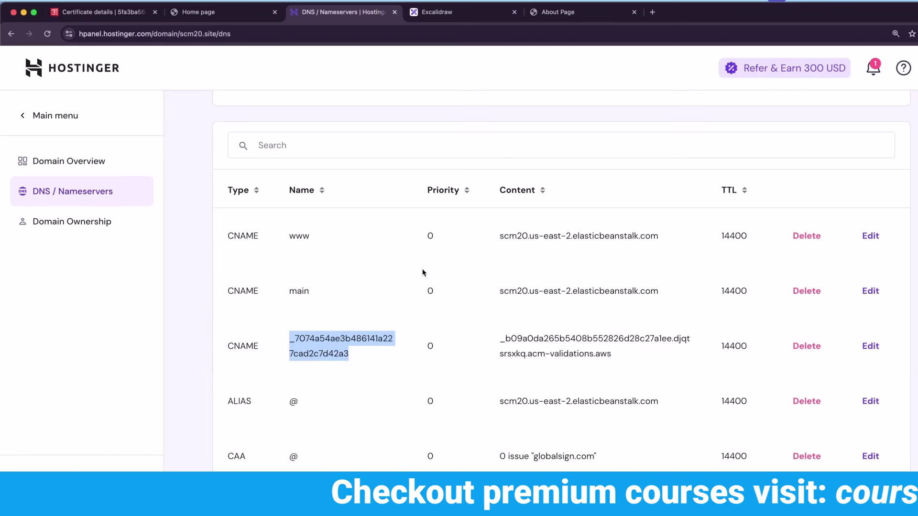
click(98, 16)
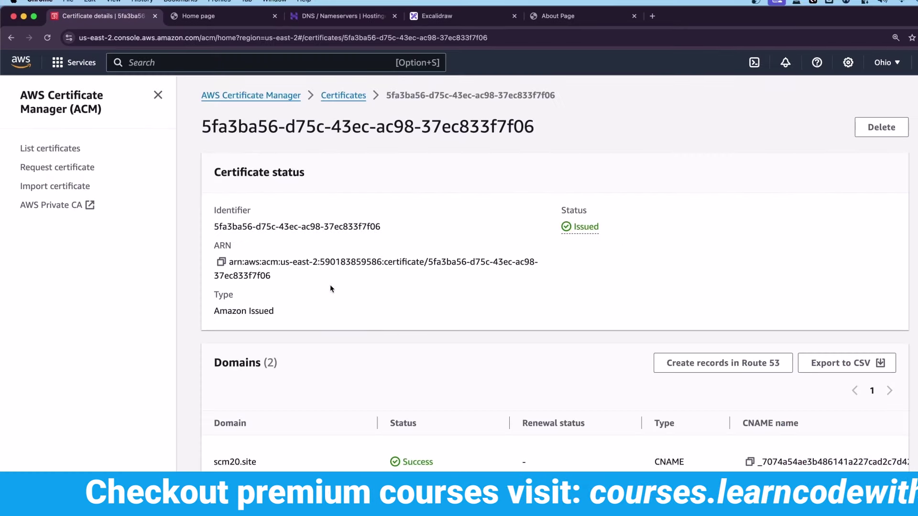
scroll(330, 287, down, 4)
Replace the name of the validation CNAME record in Hostinger with the full CNAME name copied from the issued certificate's first domain
click(72, 148)
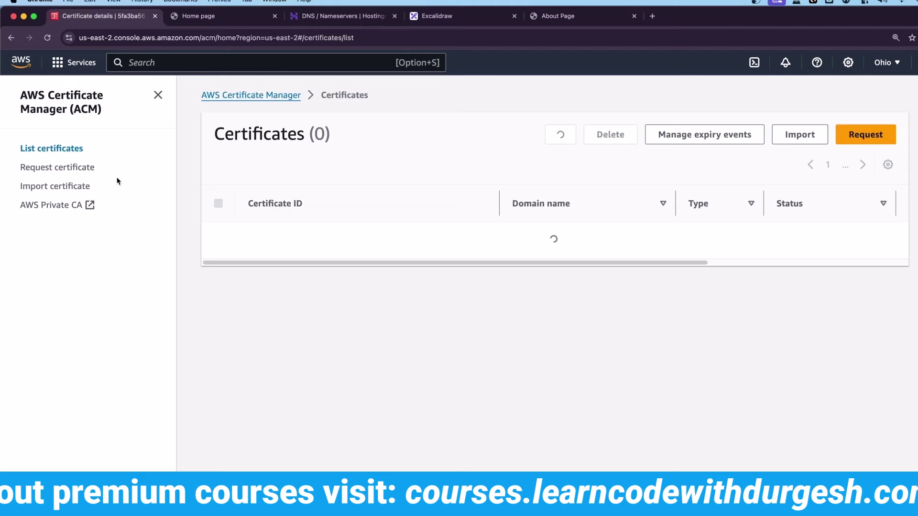
click(306, 233)
scroll(463, 269, down, 7)
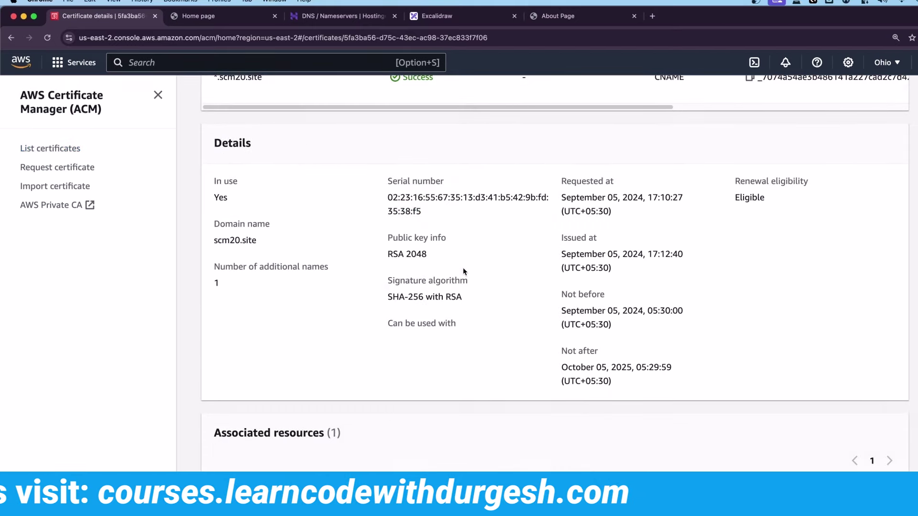
scroll(462, 268, up, 5)
scroll(707, 301, right, 5)
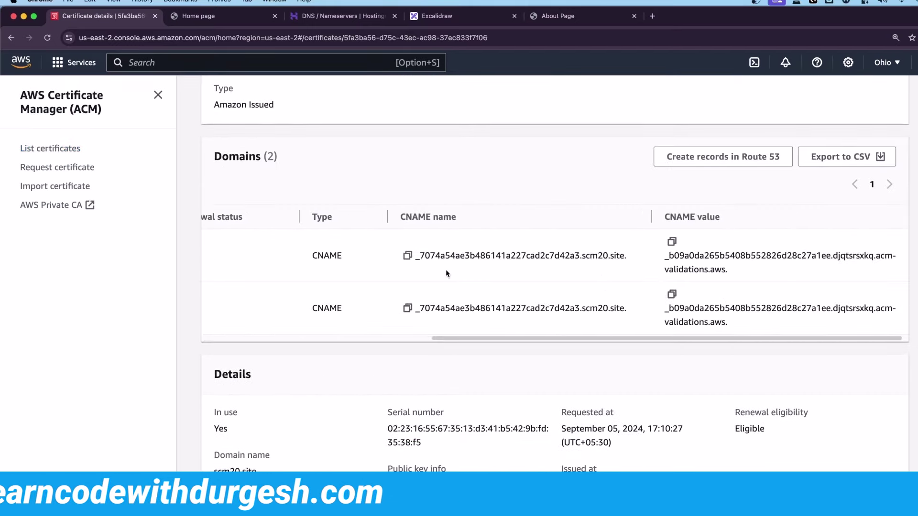
click(408, 255)
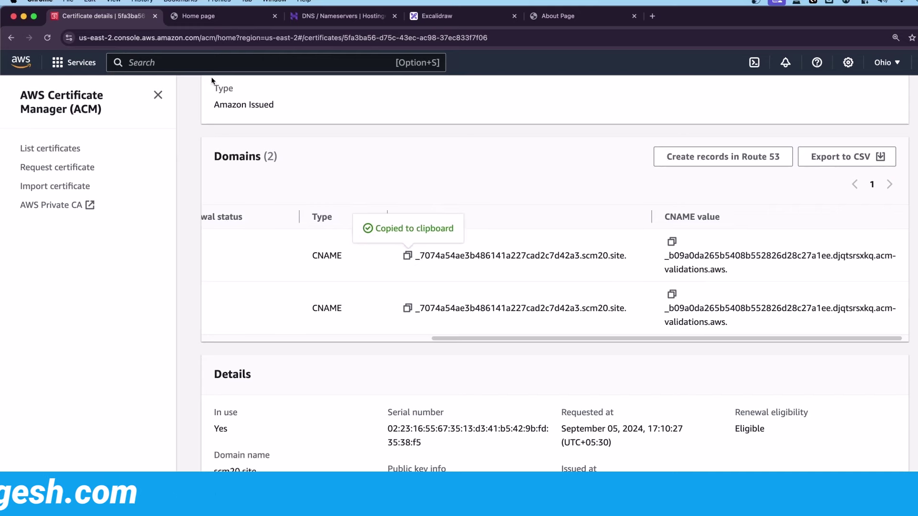
click(340, 16)
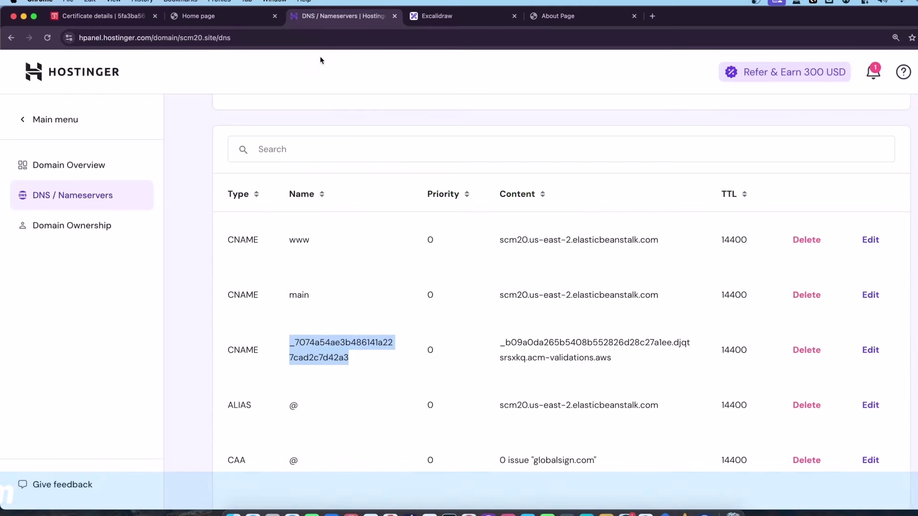
click(871, 354)
click(519, 283)
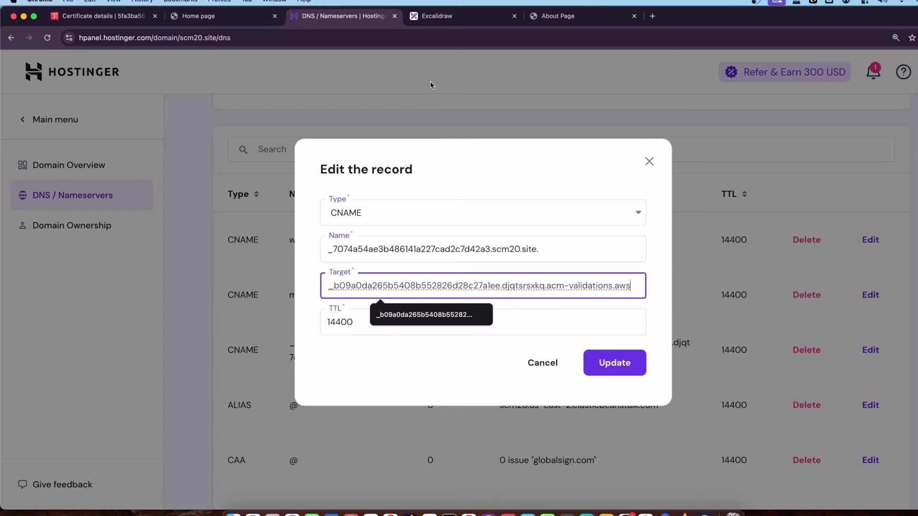
Copy the CNAME value from the certificate's first domain for the Hostinger record's target and update the record
click(115, 18)
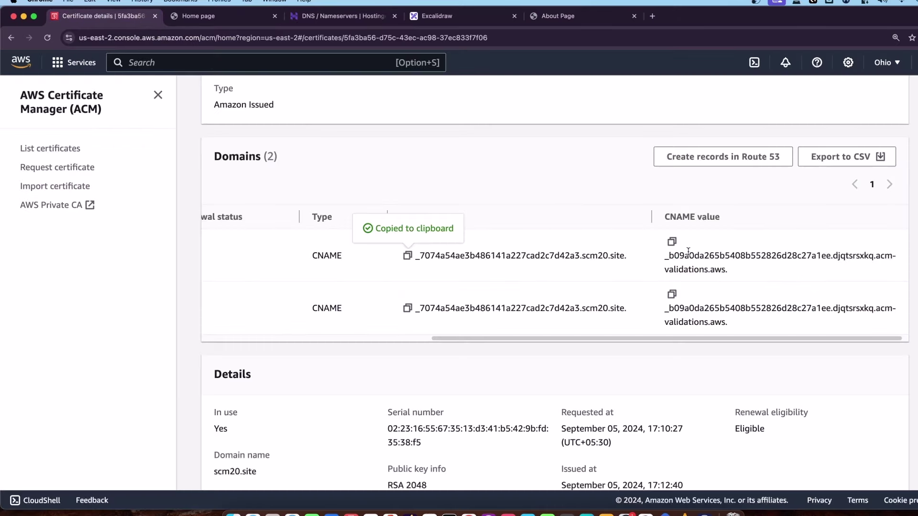
click(671, 242)
click(343, 15)
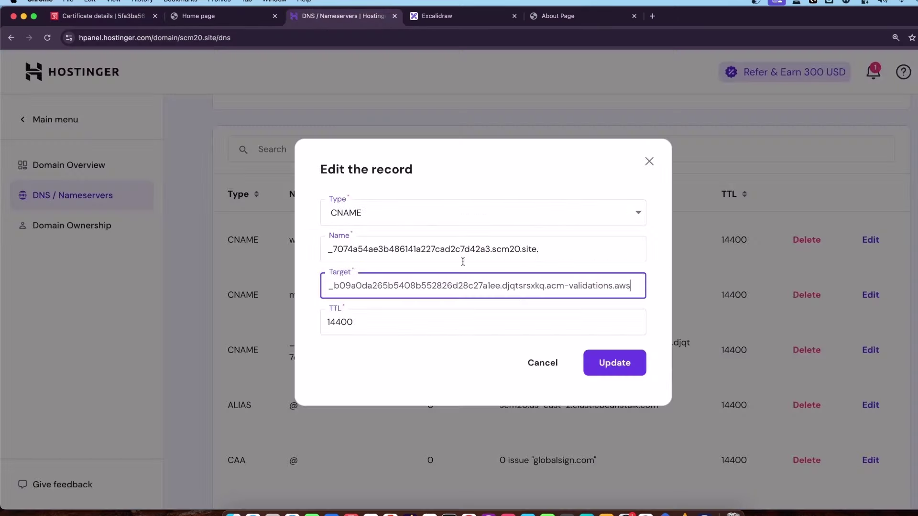
click(604, 365)
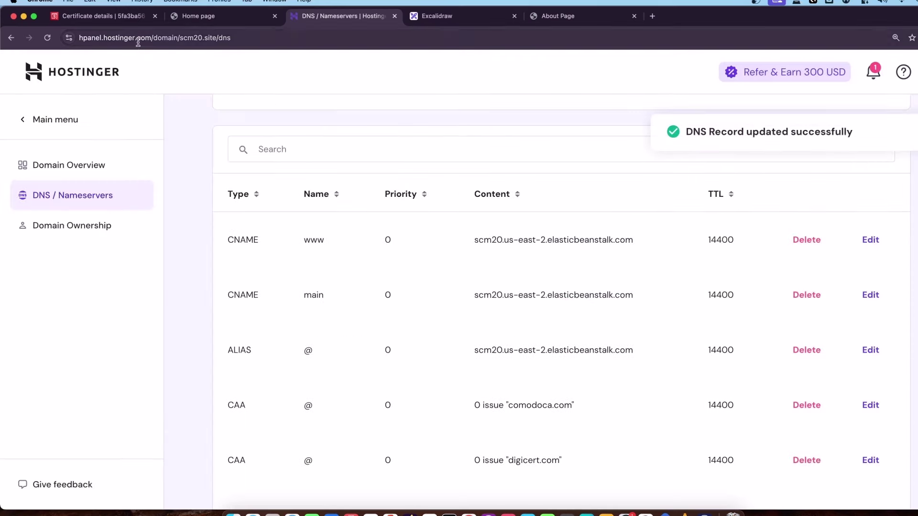
Look over the certificate's CNAME entries again, reload the Hostinger DNS page and return to the AWS certificate
click(98, 16)
scroll(616, 305, right, 1)
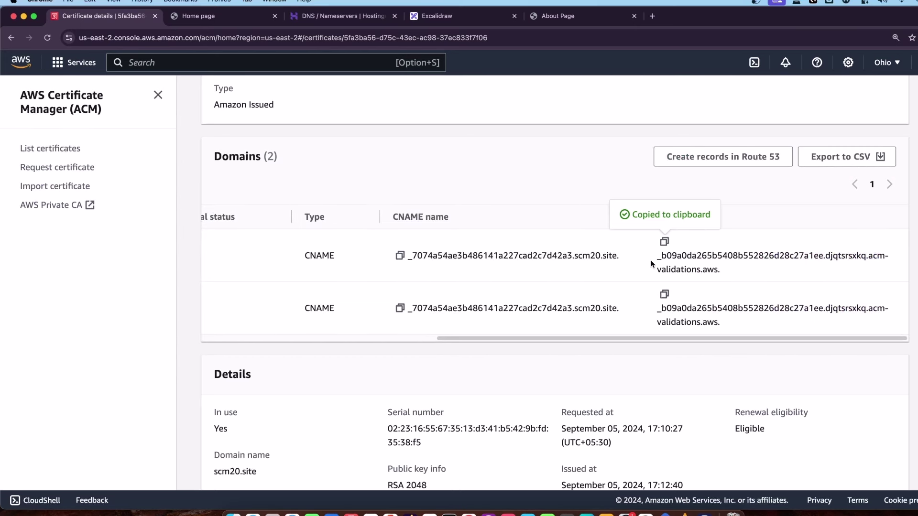
click(342, 16)
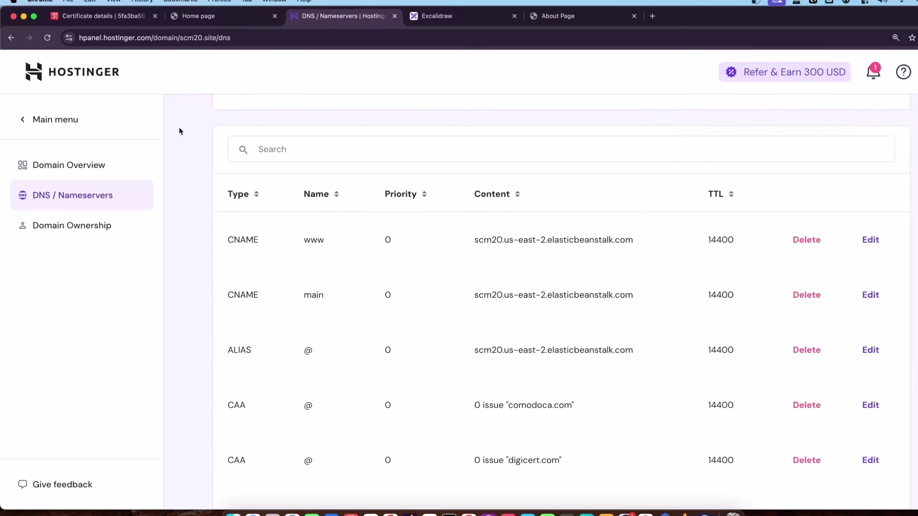
click(45, 39)
key(super+1)
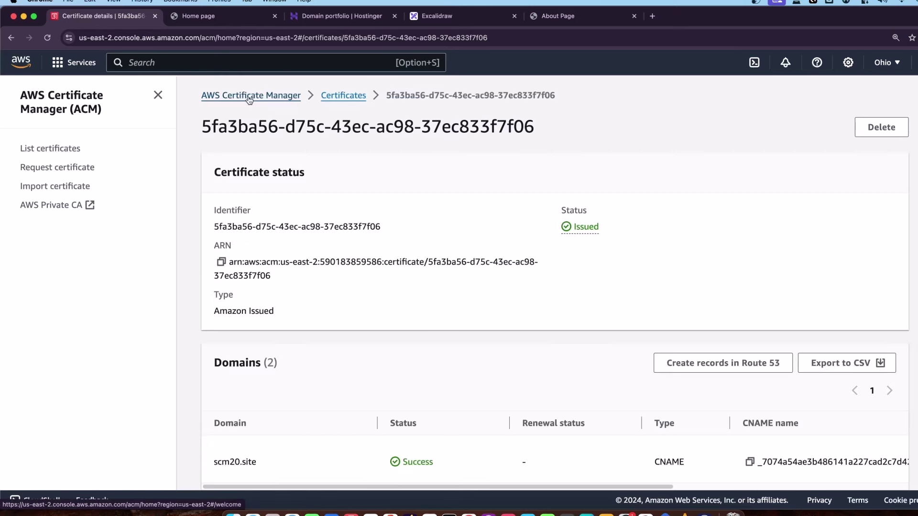
Search the AWS services for "bean", open Elastic Beanstalk and go to the Scm20-env environment
click(223, 61)
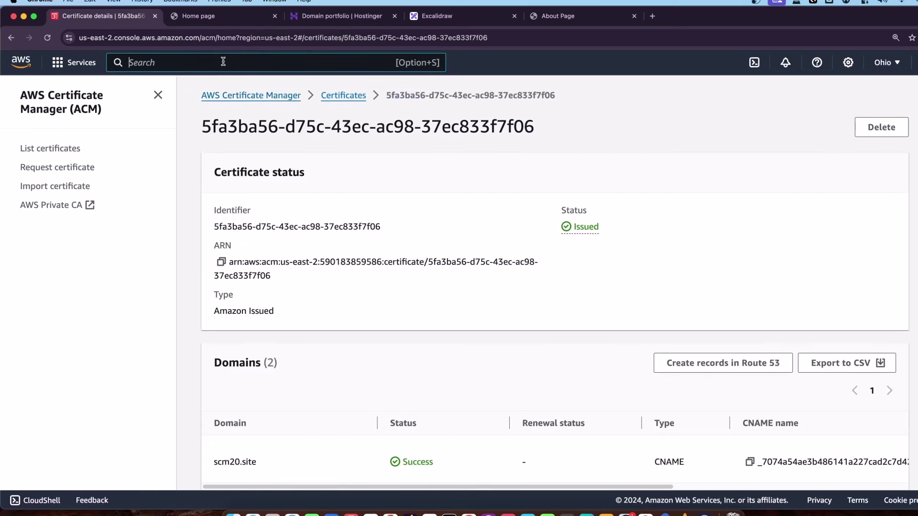
text(bean)
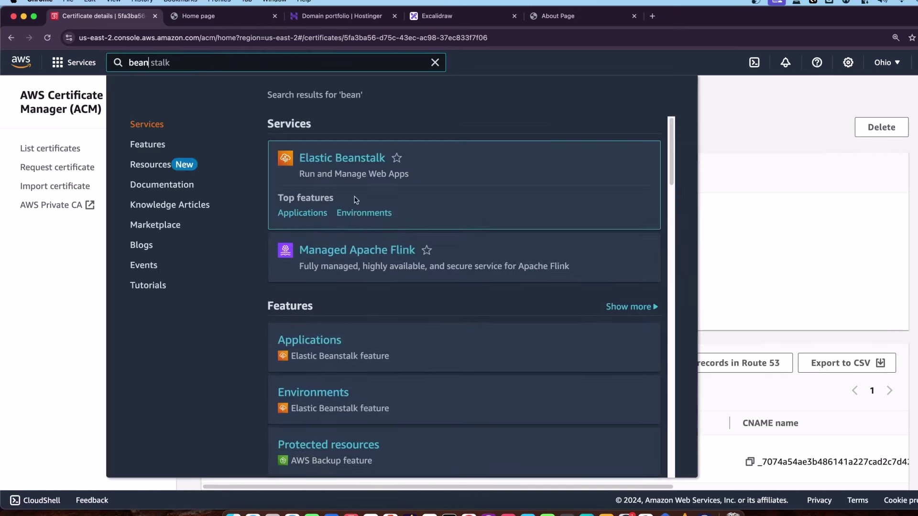
click(335, 162)
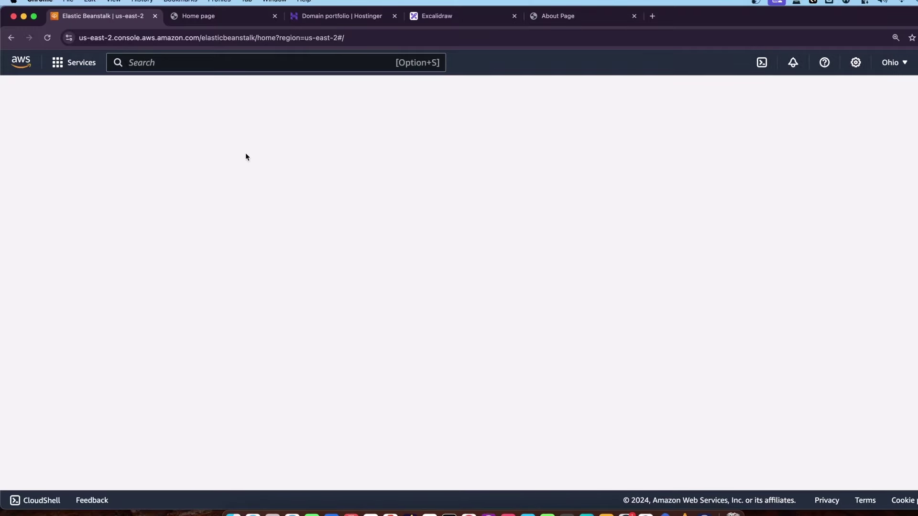
click(268, 234)
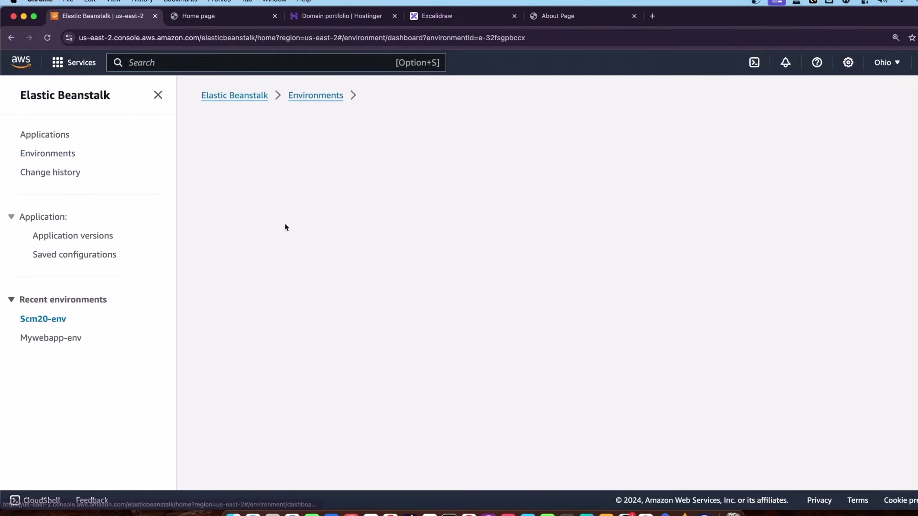
Open the configuration of Scm20-env and locate the load balancer settings under instance traffic and scaling
scroll(93, 287, down, 4)
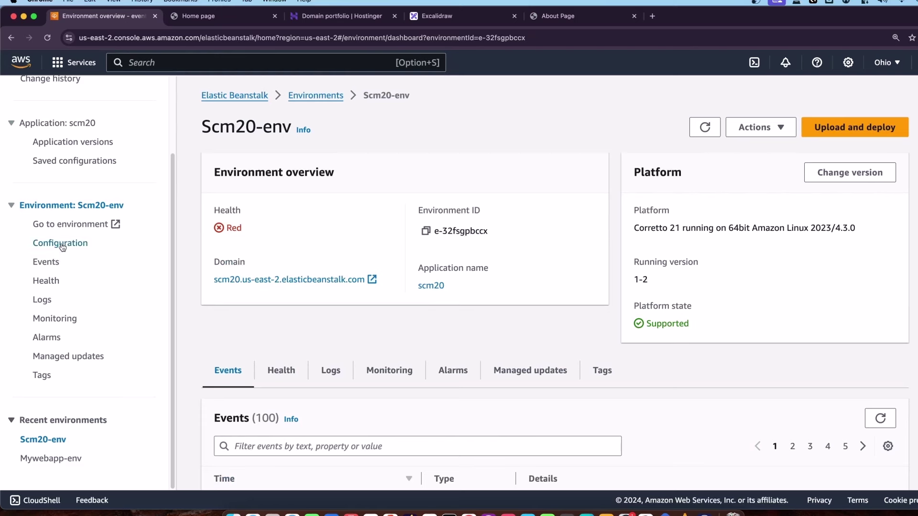
click(62, 243)
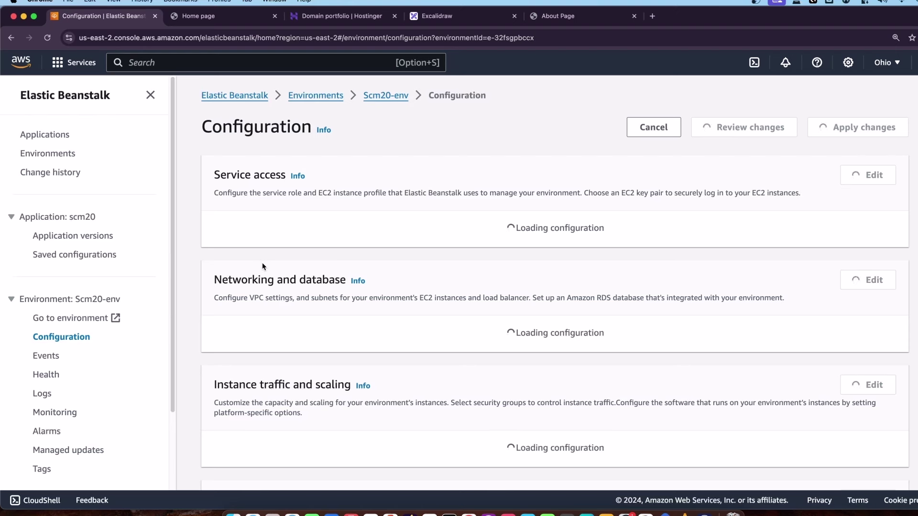
scroll(288, 270, down, 3)
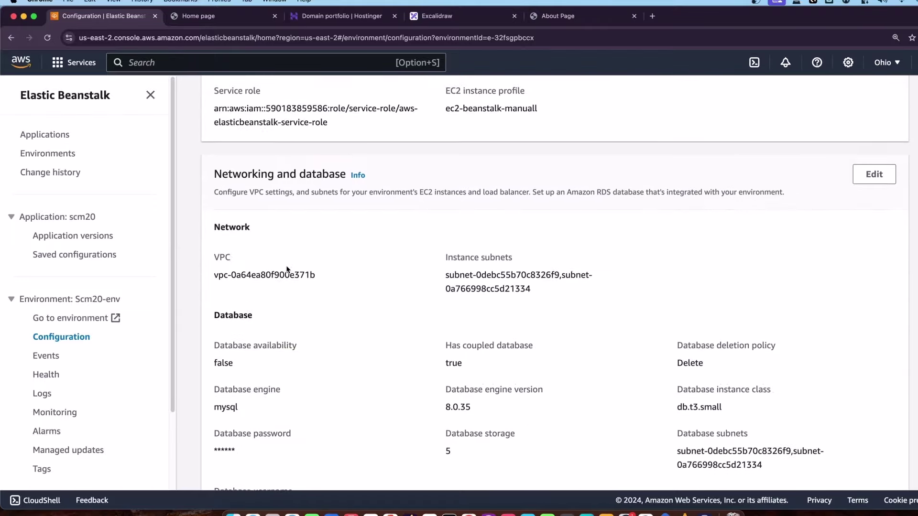
scroll(287, 269, down, 20)
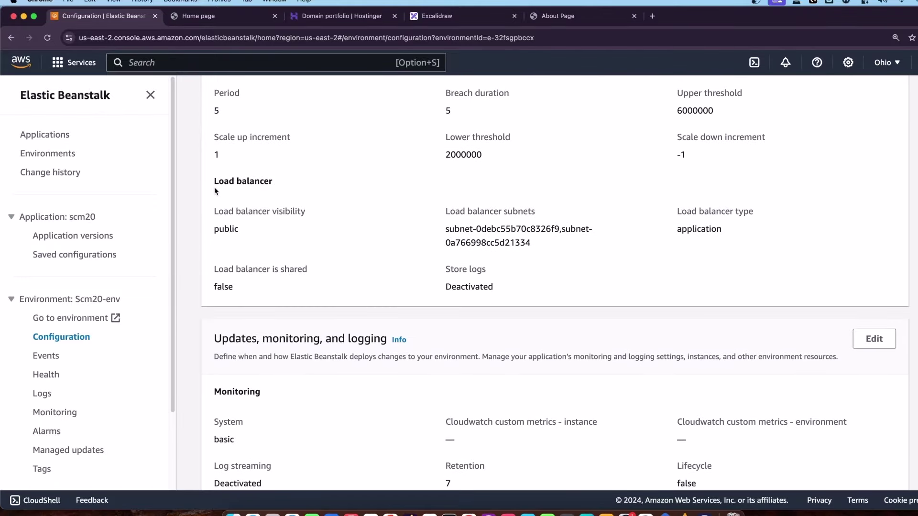
Open the instance traffic and scaling configuration of Scm20-env for editing and go to its capacity section
drag(215, 191, 276, 186)
scroll(334, 235, up, 10)
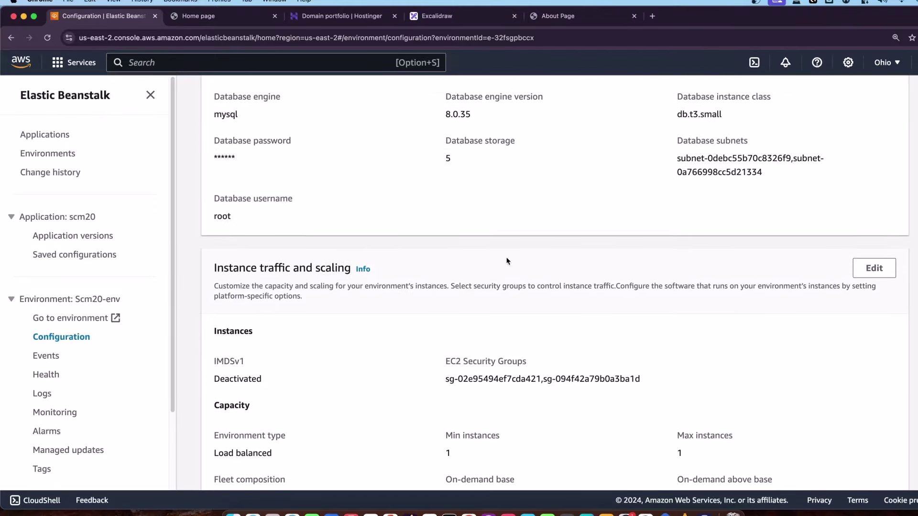
click(875, 266)
scroll(160, 292, down, 6)
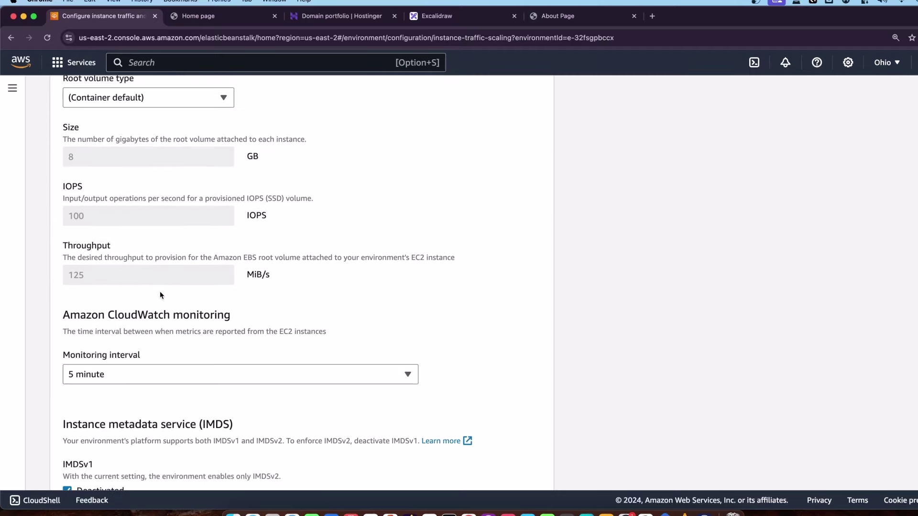
scroll(160, 291, down, 10)
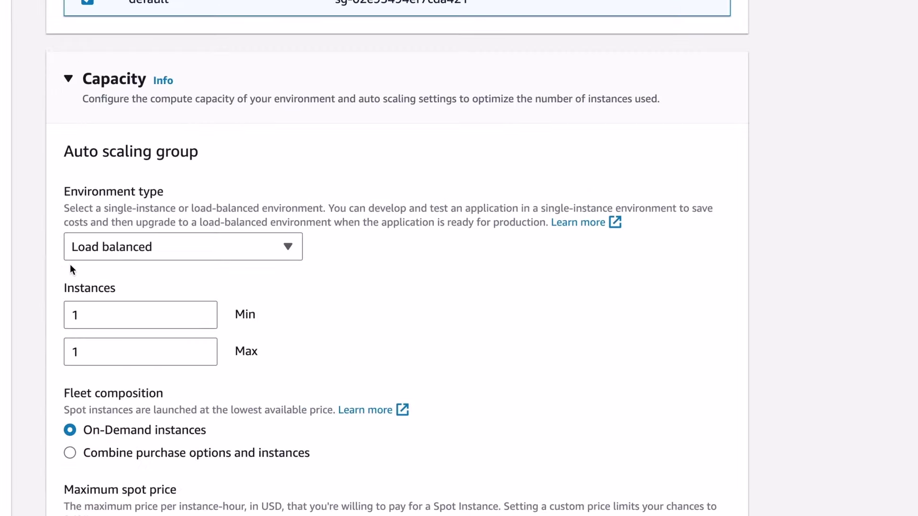
Try Single instance as the auto scaling group's environment type and return it to Load balanced
drag(72, 190, 156, 191)
click(154, 256)
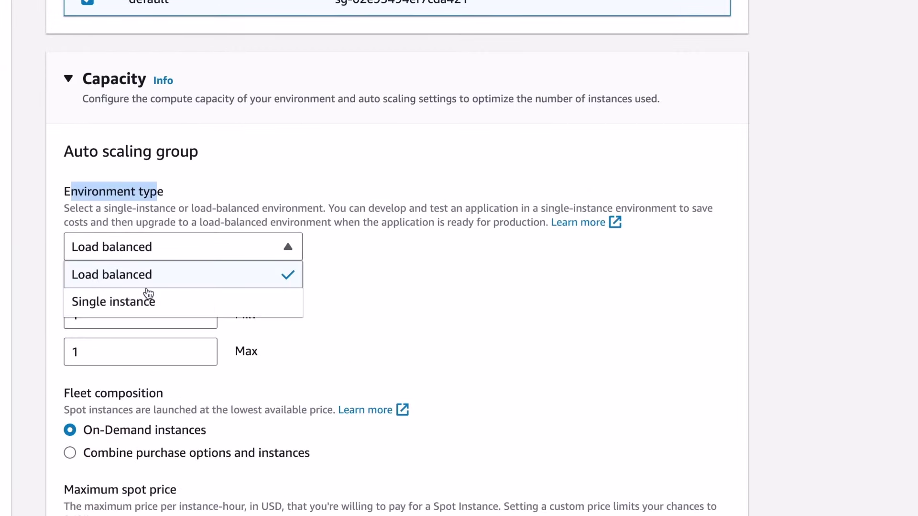
click(147, 303)
click(147, 247)
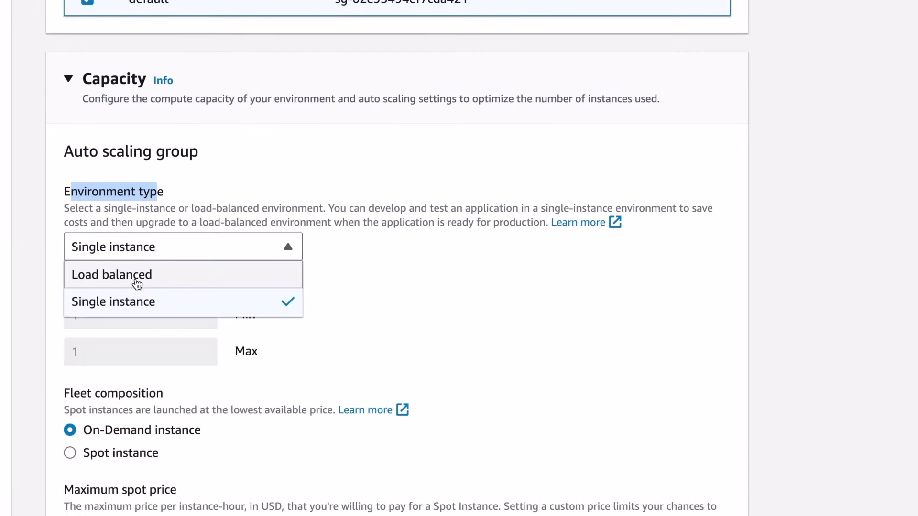
click(137, 277)
scroll(143, 282, down, 1)
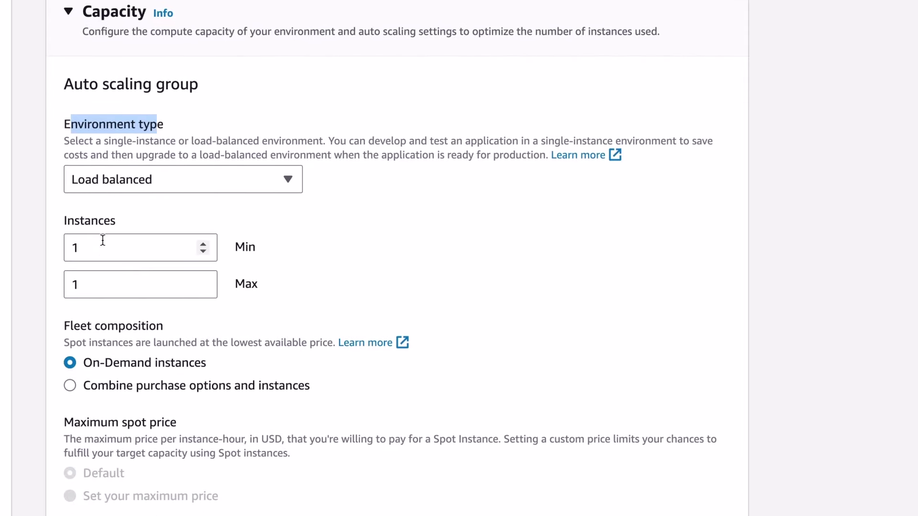
drag(117, 221, 31, 222)
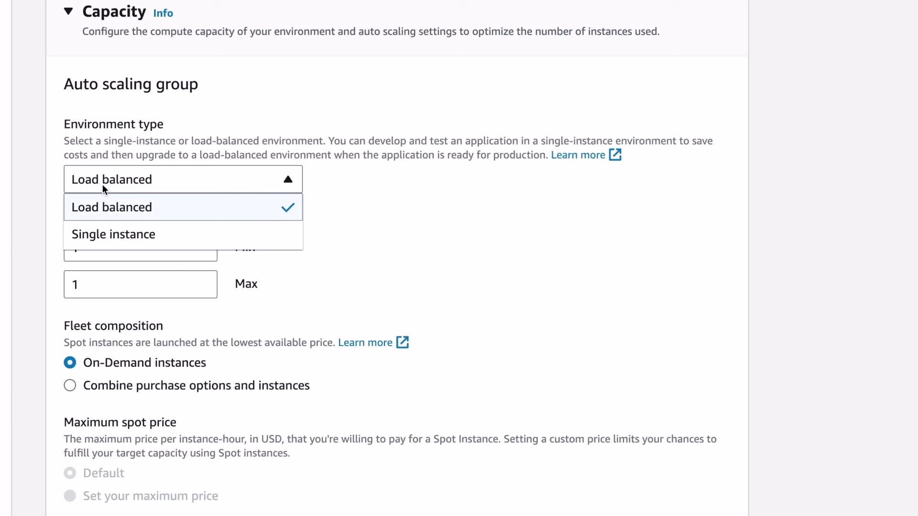
click(113, 234)
click(113, 191)
click(113, 204)
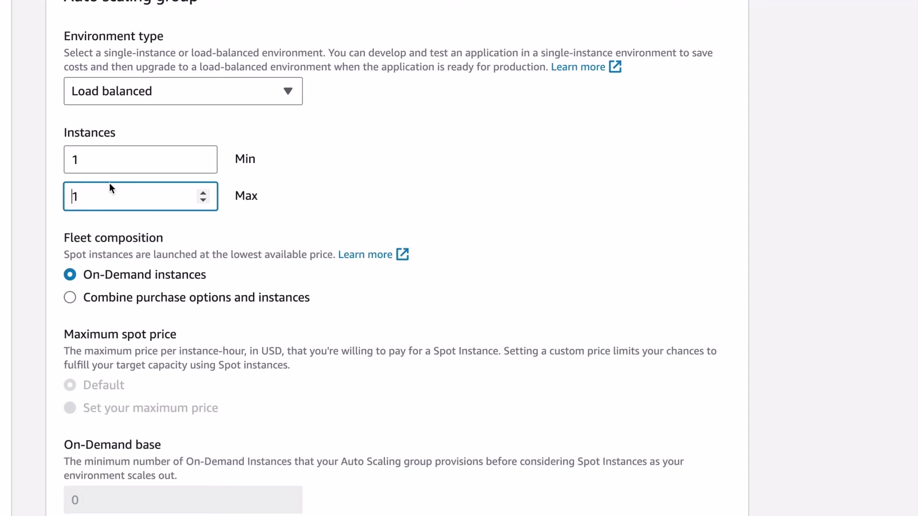
Examine the minimum and maximum instance counts of the load-balanced auto scaling group
scroll(107, 184, up, 2)
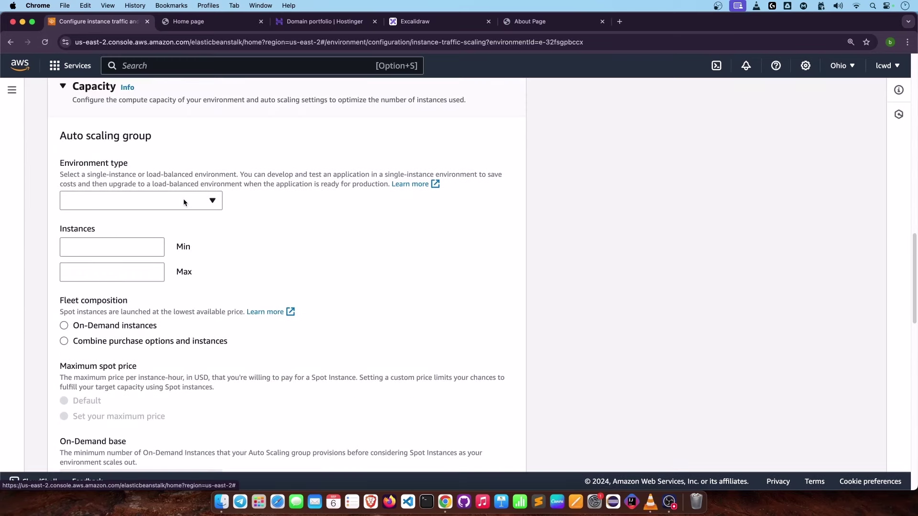
click(96, 244)
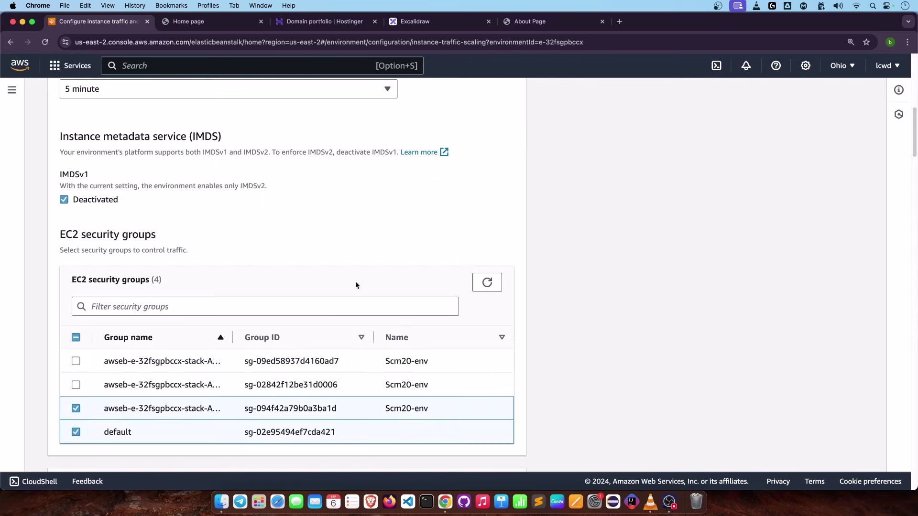
scroll(137, 236, down, 7)
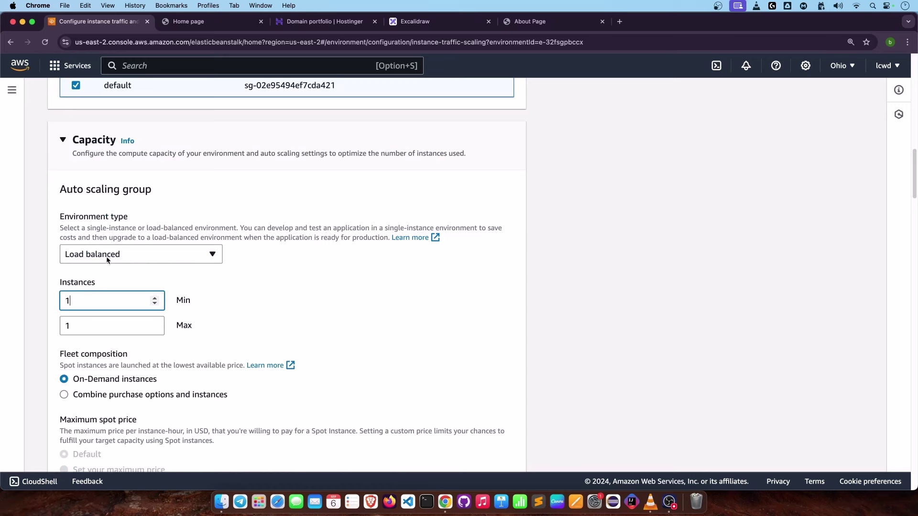
click(85, 325)
scroll(85, 325, down, 2)
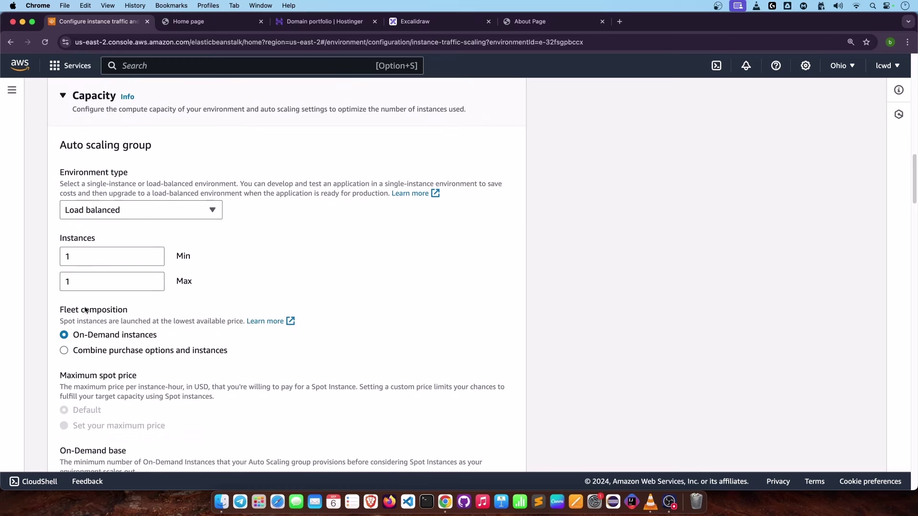
drag(83, 283, 59, 284)
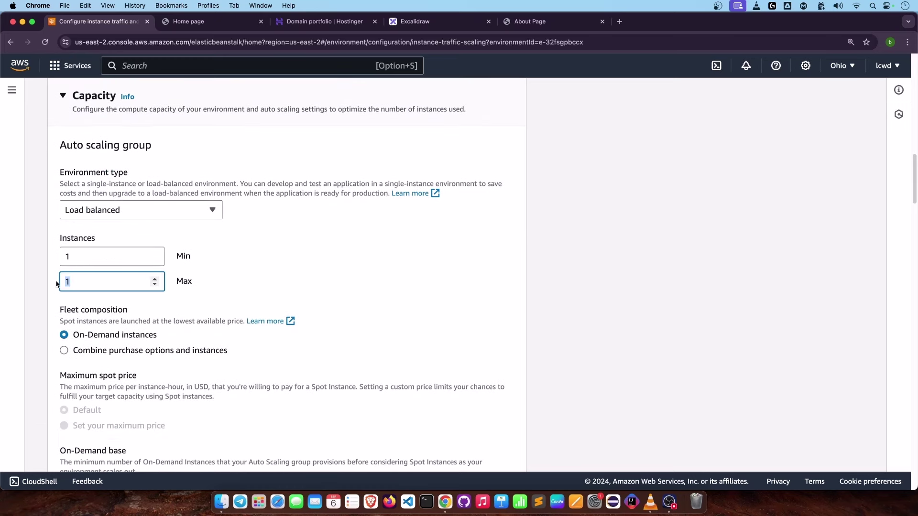
drag(91, 257, 61, 256)
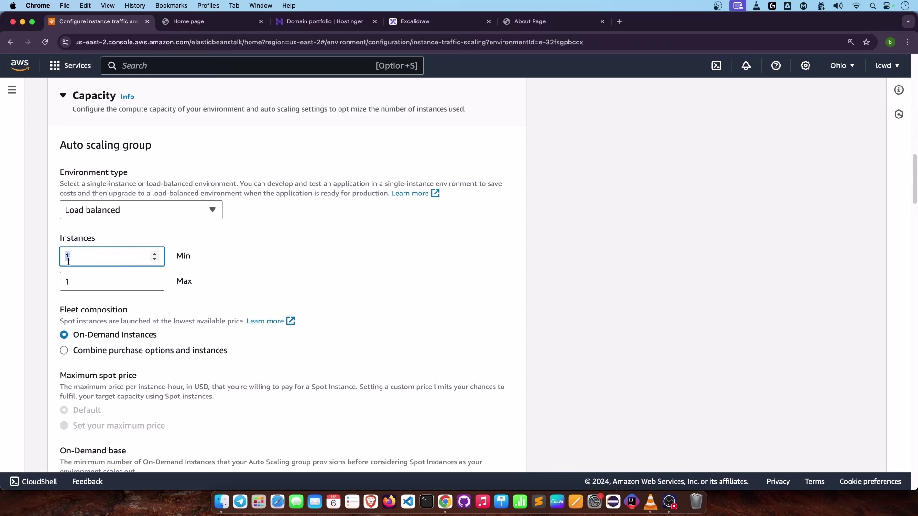
drag(84, 287, 58, 285)
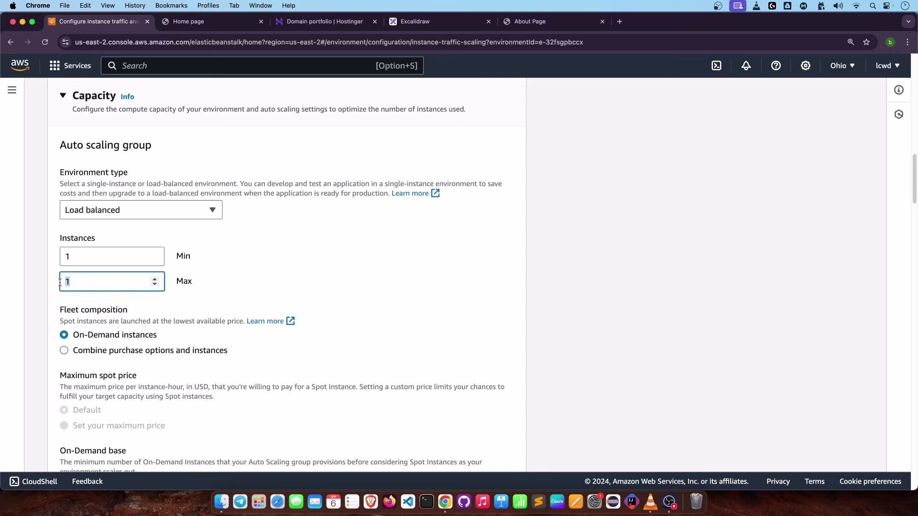
Switch the fleet composition to Combine purchase options and instances, and restore On-Demand instances
scroll(95, 307, down, 1)
click(149, 323)
scroll(133, 320, down, 5)
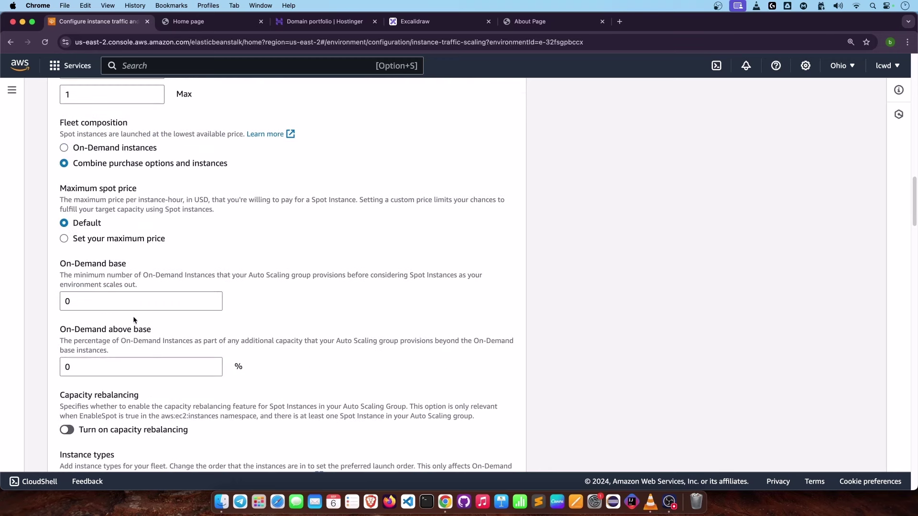
click(81, 151)
Review the remaining capacity settings and the load balancer's listeners on ports 443 and 80
scroll(119, 254, down, 10)
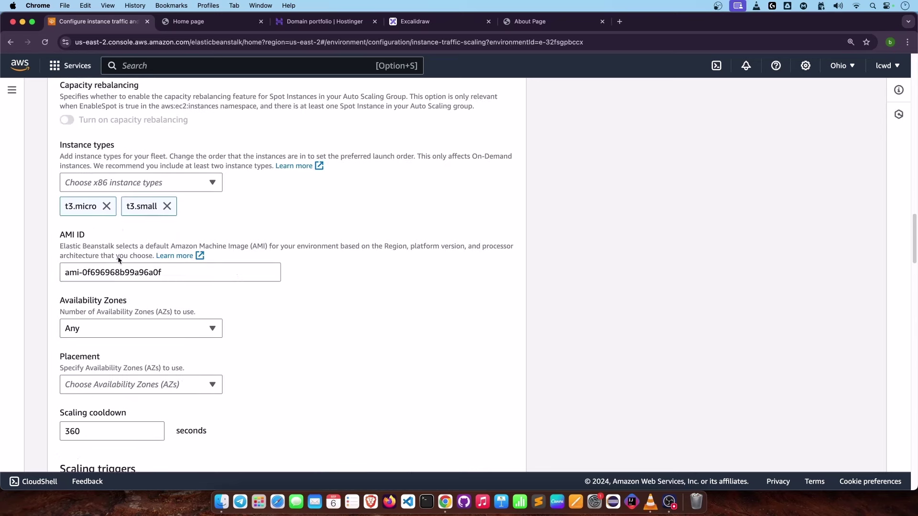
scroll(119, 260, down, 20)
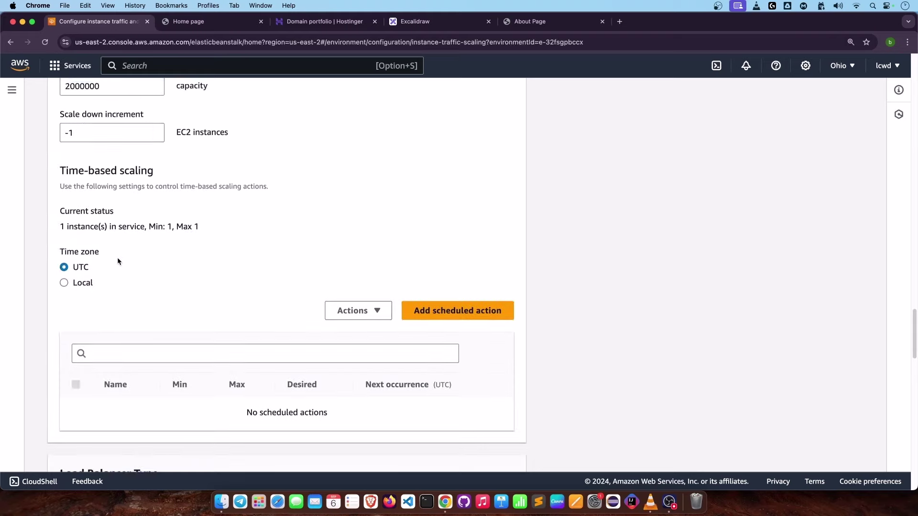
scroll(118, 261, down, 15)
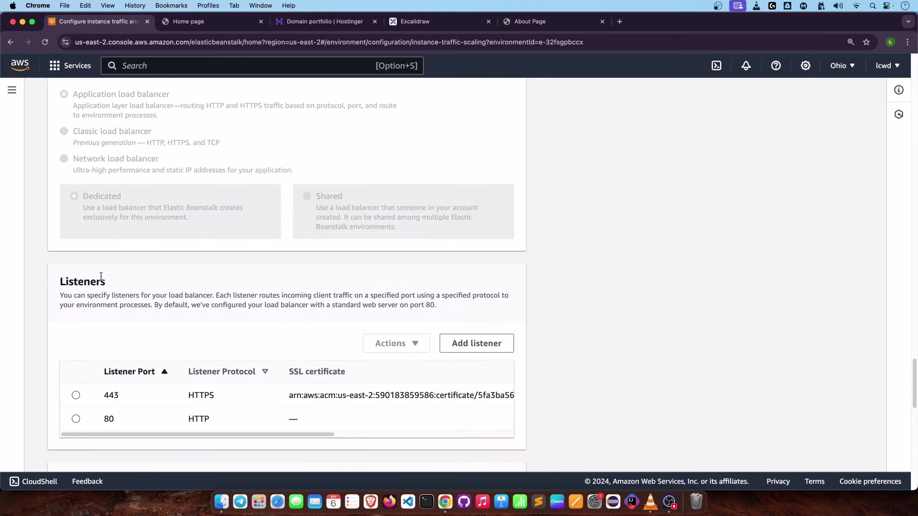
drag(101, 276, 59, 280)
scroll(366, 336, down, 3)
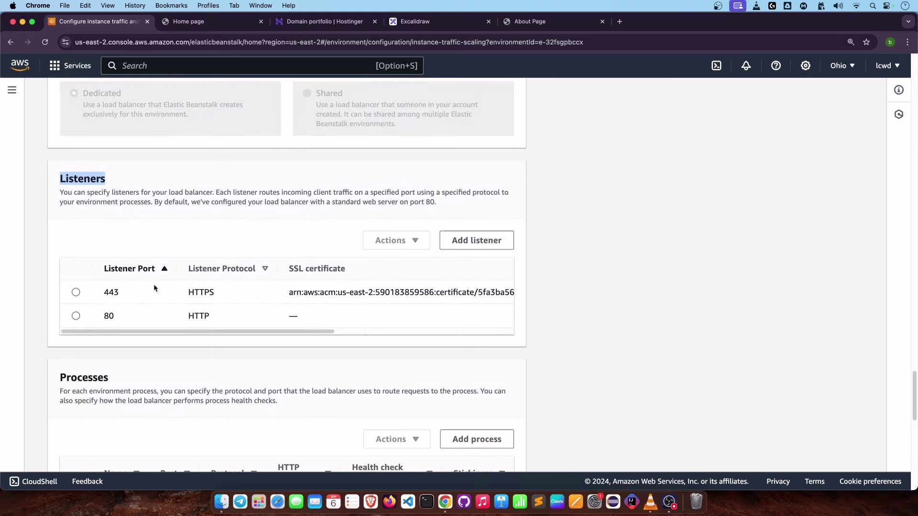
drag(137, 314, 95, 314)
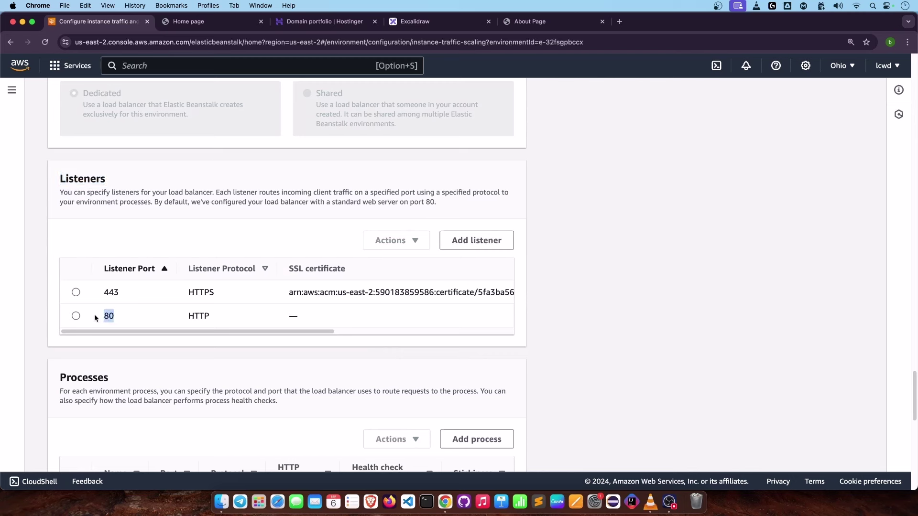
double_click(115, 291)
Start a new load balancer listener with port 443 and the HTTPS protocol
click(472, 240)
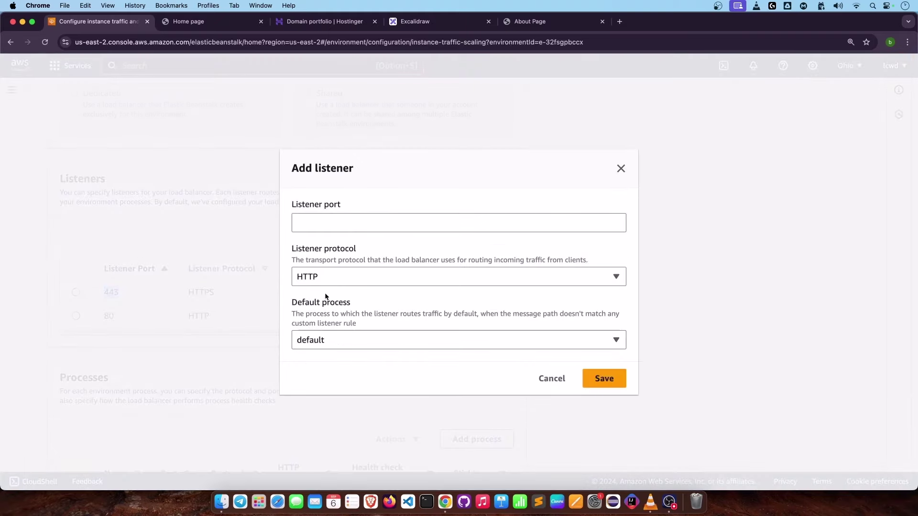
click(307, 223)
text(4423)
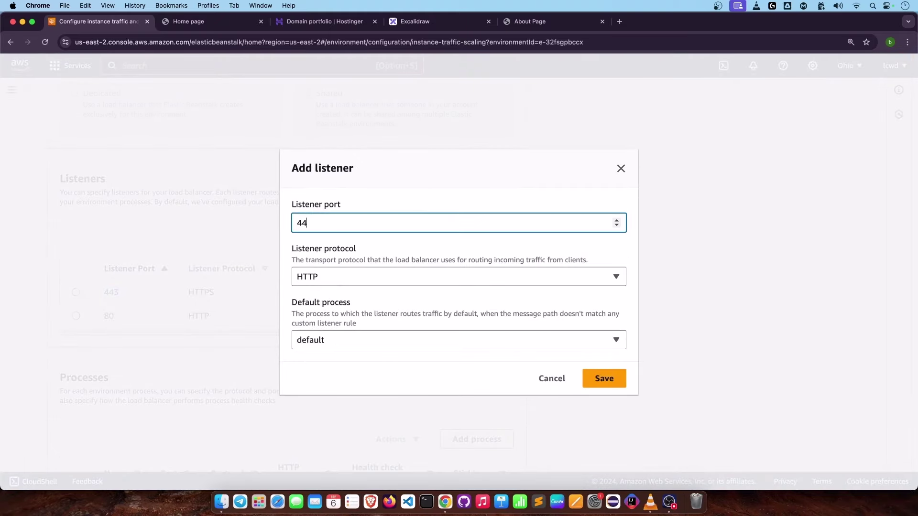
key(BackSpace)
key(BackSpace)
click(361, 282)
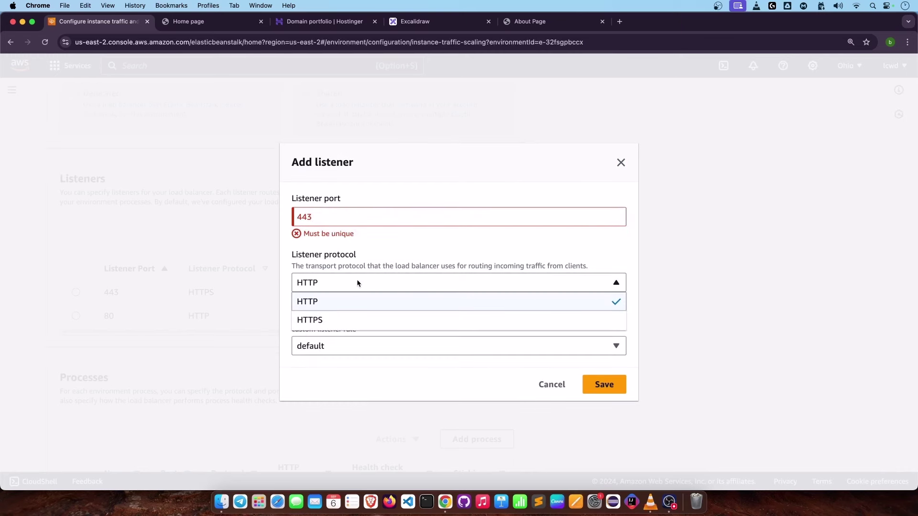
click(328, 322)
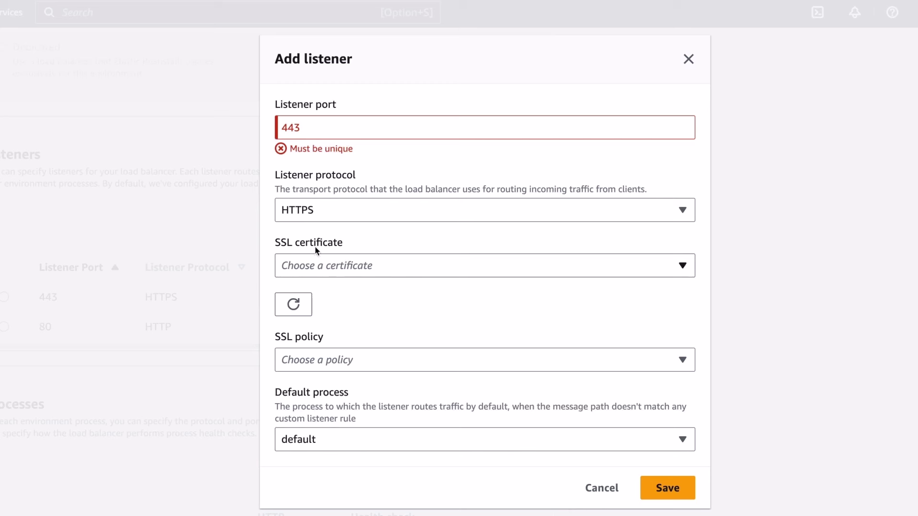
Choose the scm20.site SSL certificate for the new HTTPS listener and discard the listener without saving
triple_click(315, 244)
click(461, 262)
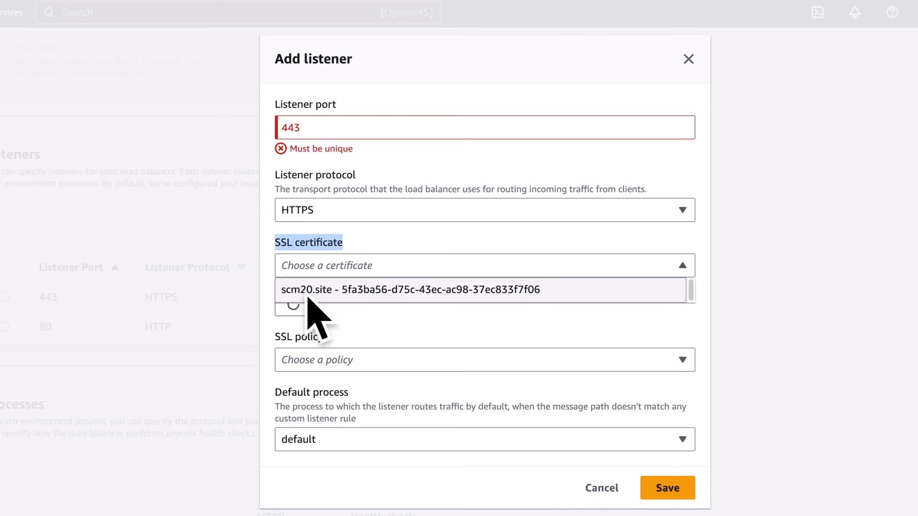
click(336, 292)
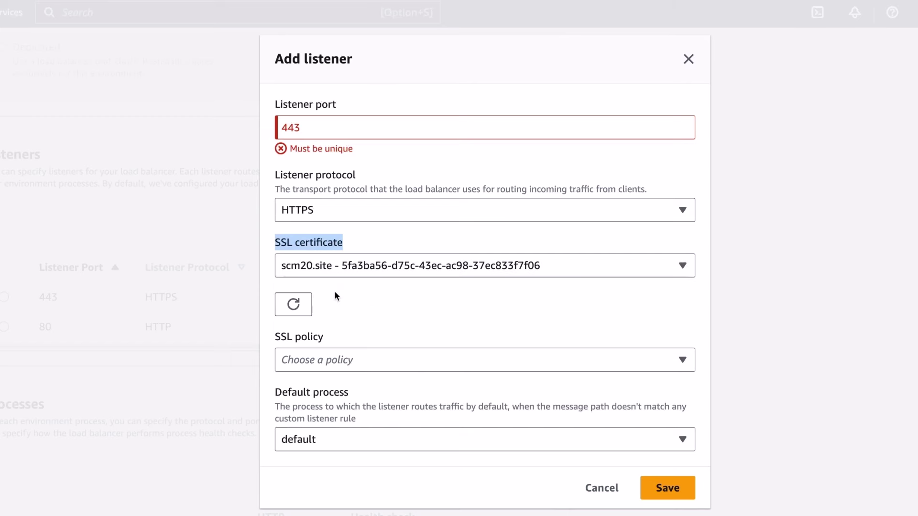
click(342, 362)
click(344, 365)
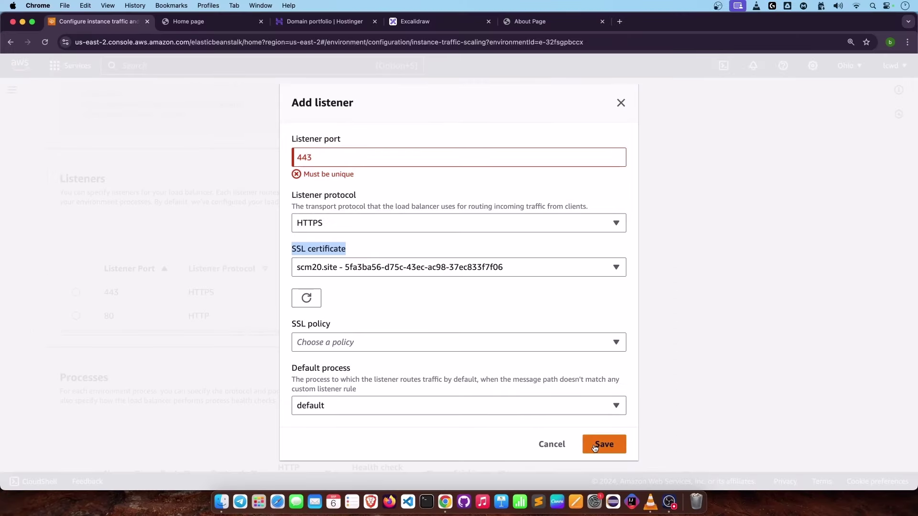
click(554, 445)
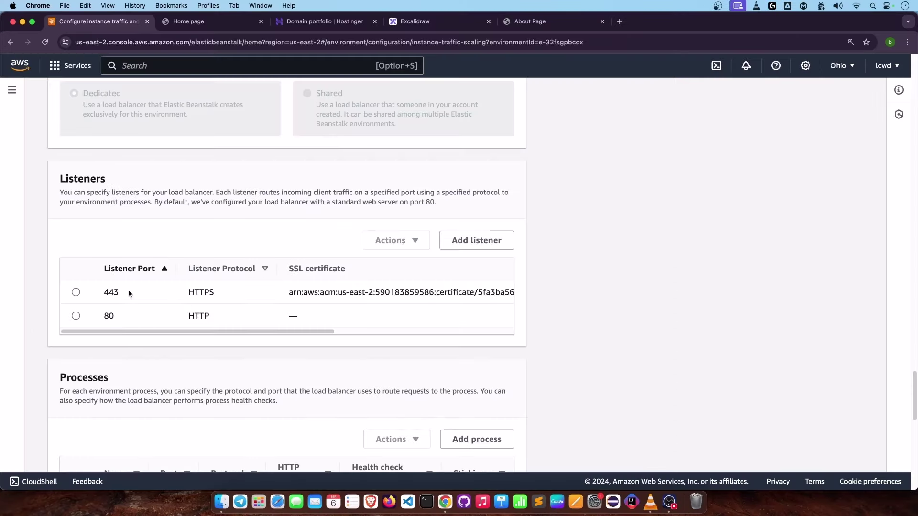
Check the existing port 443 and port 80 listeners, including their certificate, default process and enabled state
double_click(98, 291)
drag(211, 331, 448, 340)
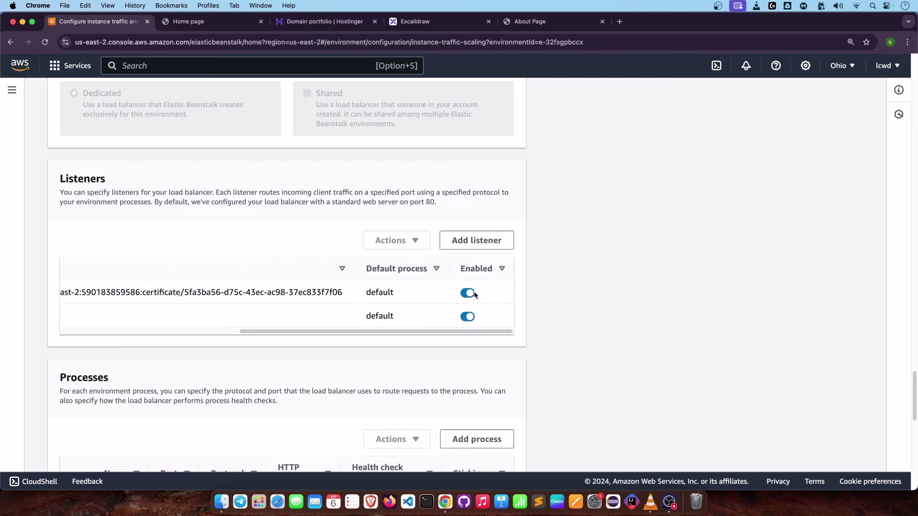
drag(467, 331, 174, 329)
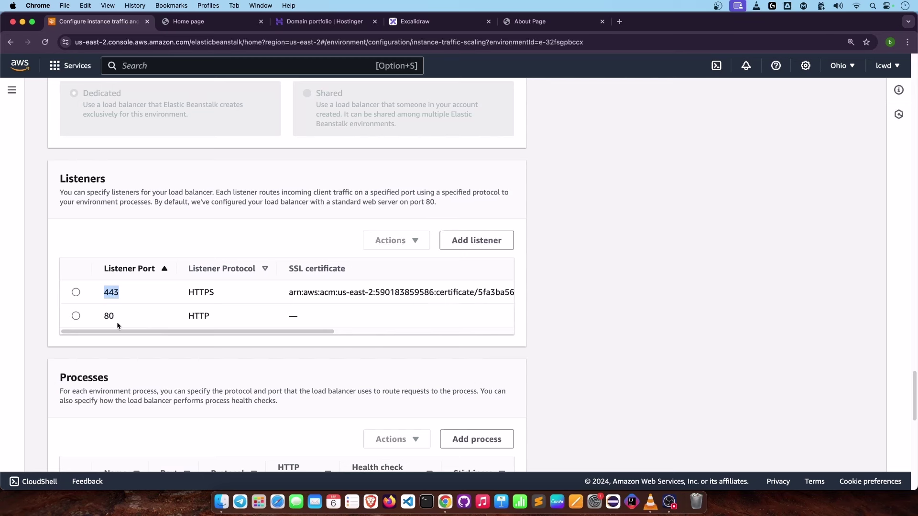
drag(115, 317, 105, 317)
scroll(138, 298, down, 6)
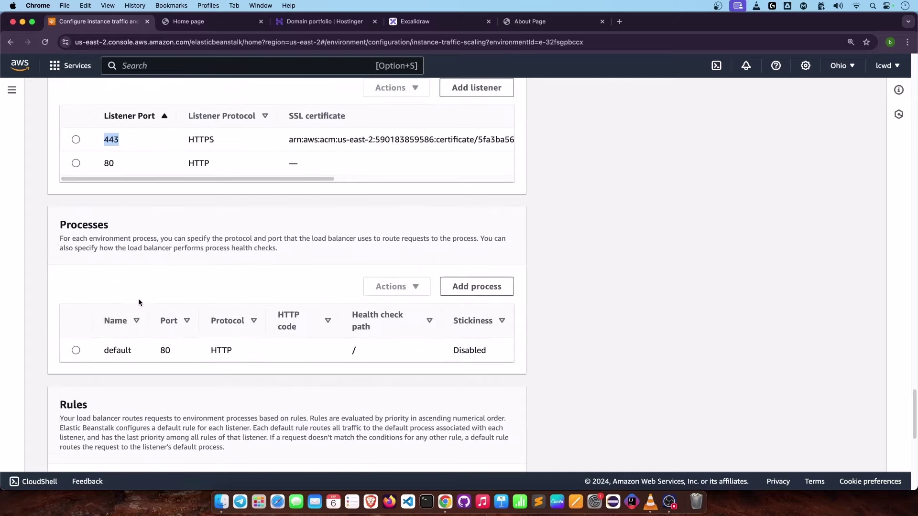
Leave the traffic and scaling configuration without applying it and return to the Scm20-env environment overview
scroll(129, 291, down, 6)
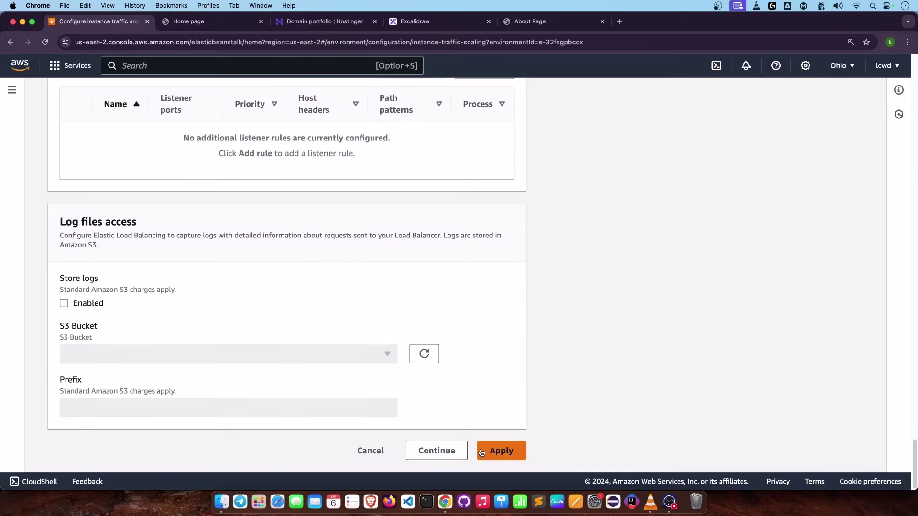
scroll(105, 176, up, 20)
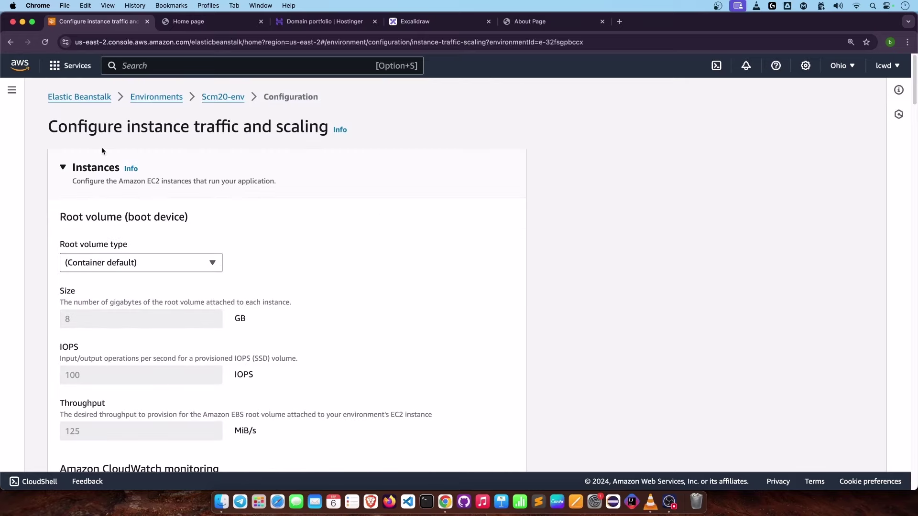
click(222, 97)
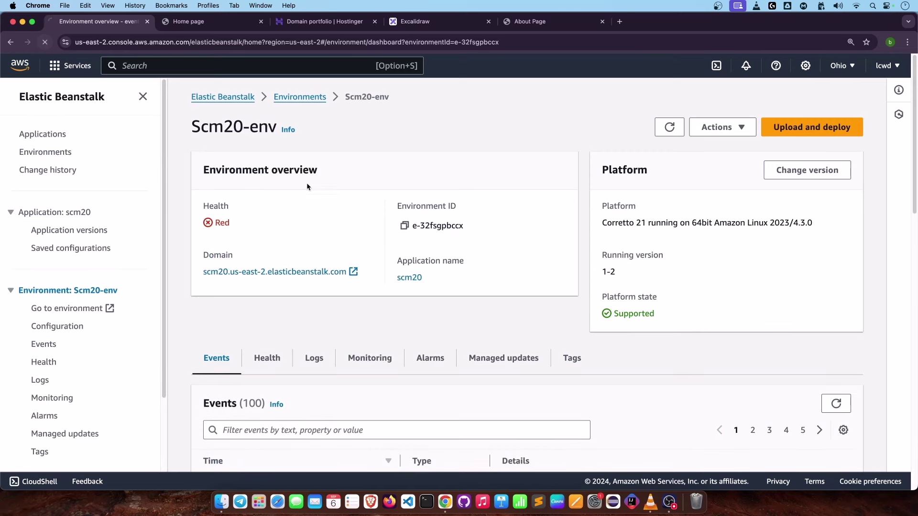
Review the recent Scm20-env events about the configuration update and health transitions, and refresh the environment overview
scroll(306, 182, down, 5)
scroll(541, 335, down, 1)
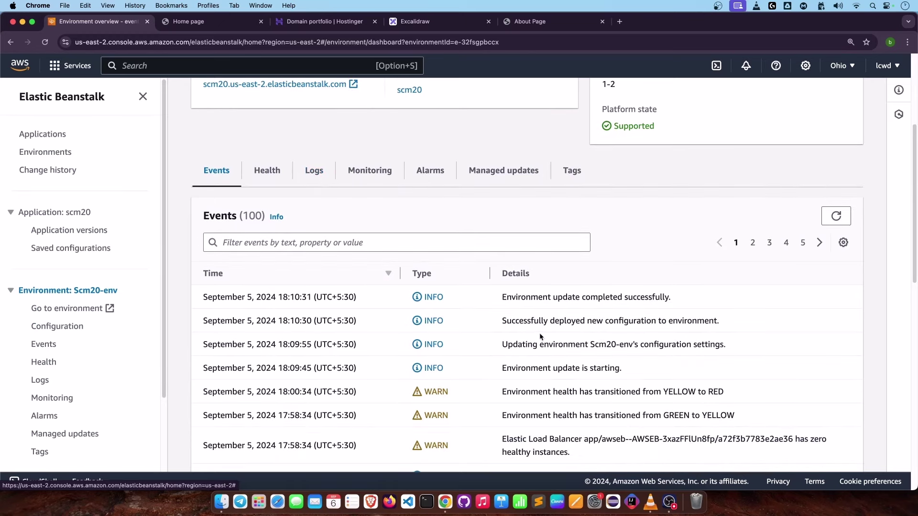
drag(506, 381, 710, 392)
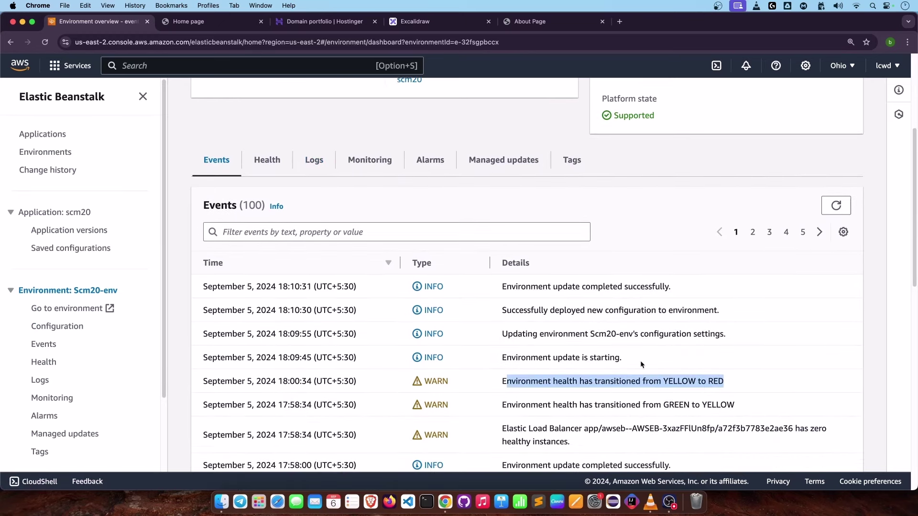
drag(640, 358, 502, 359)
click(519, 283)
drag(519, 282, 636, 287)
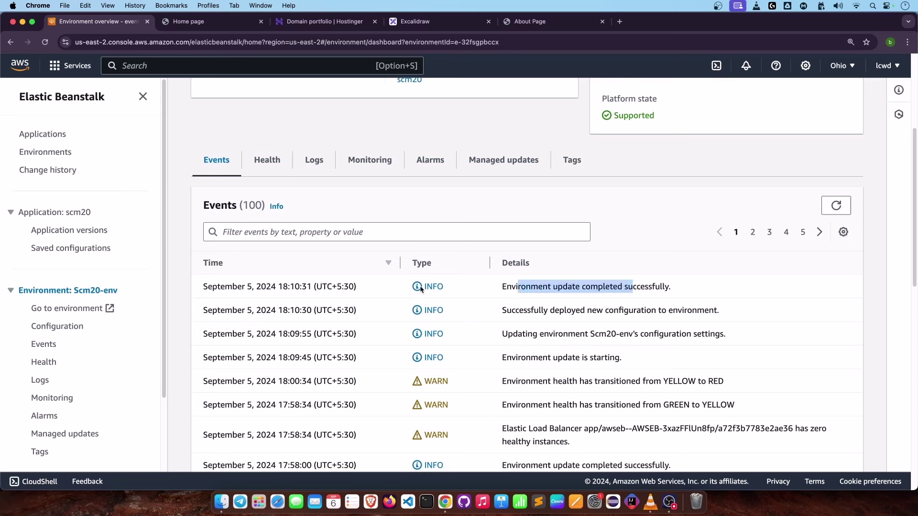
scroll(415, 291, up, 5)
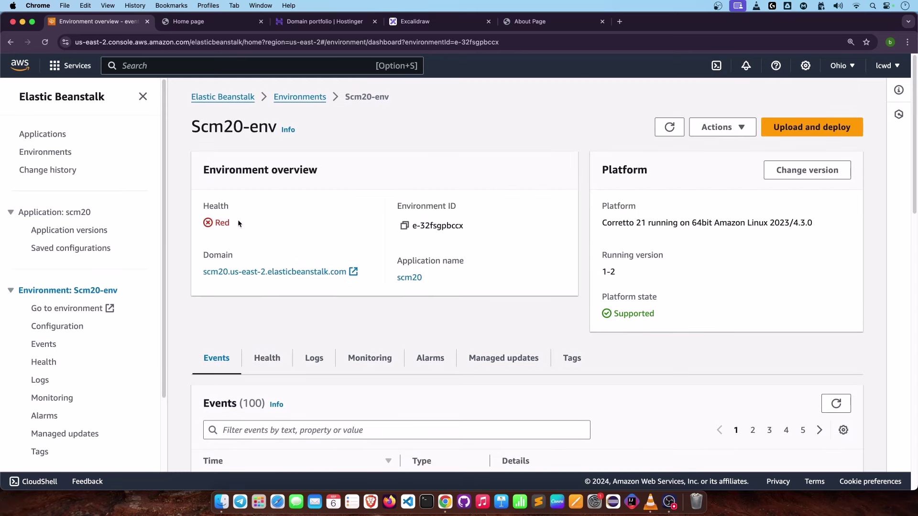
click(670, 127)
click(720, 127)
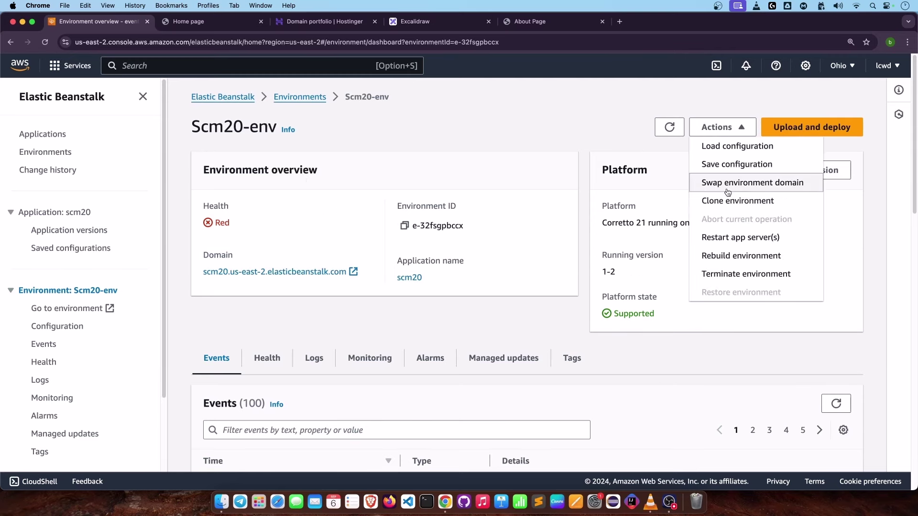
click(724, 239)
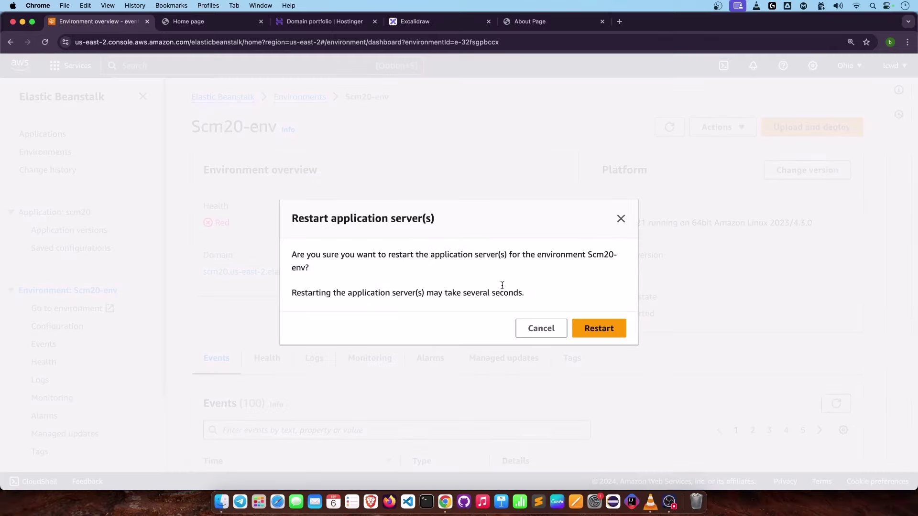
click(541, 328)
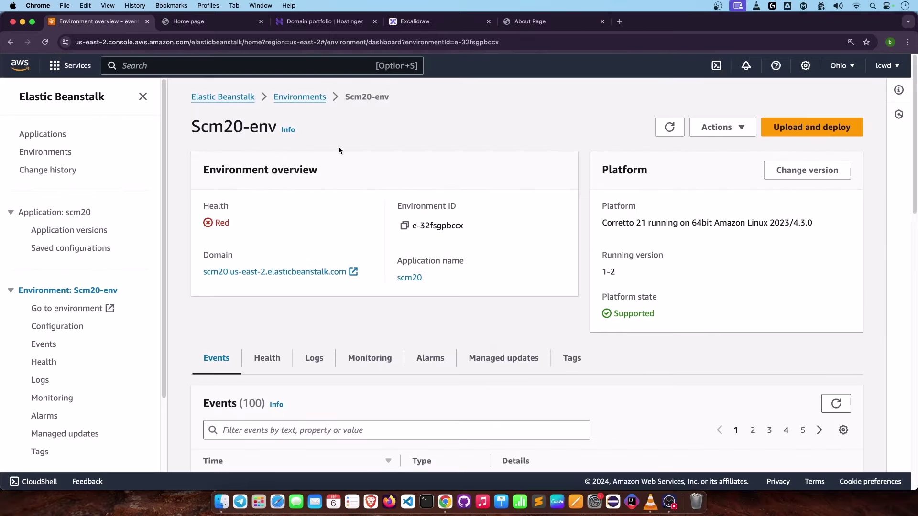
click(48, 42)
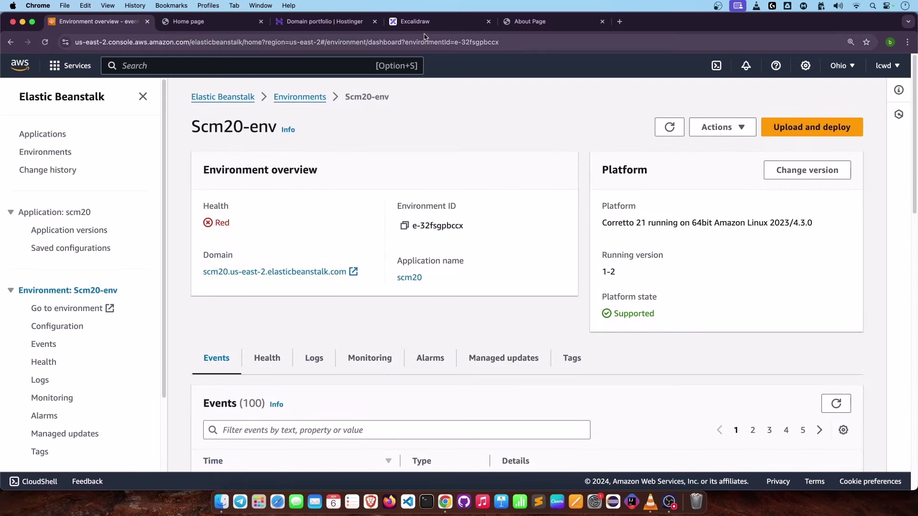
click(530, 21)
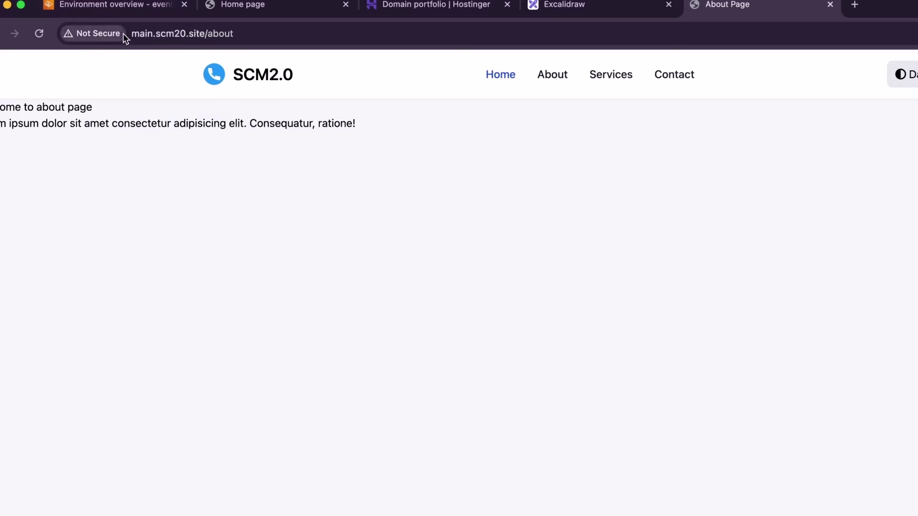
click(128, 34)
click(132, 34)
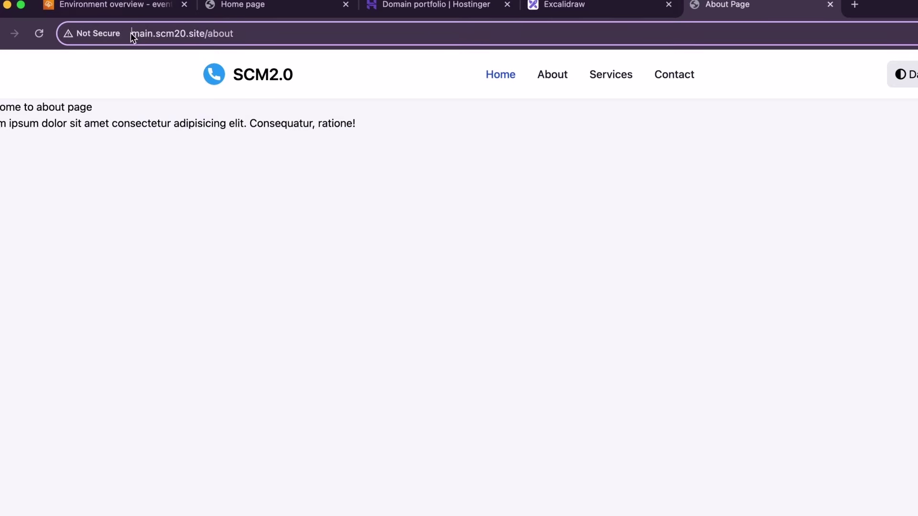
text(https)
text(:/)
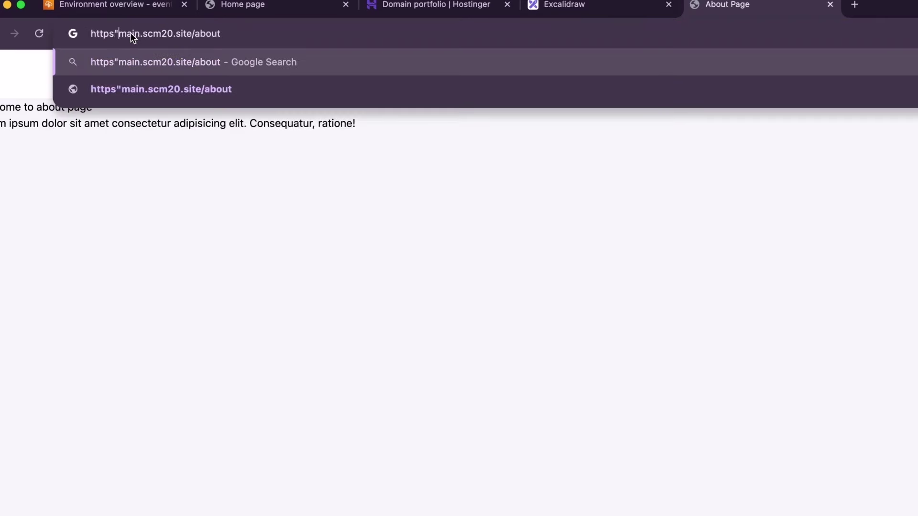
key(BackSpace)
key(BackSpace)
text(://)
key(Return)
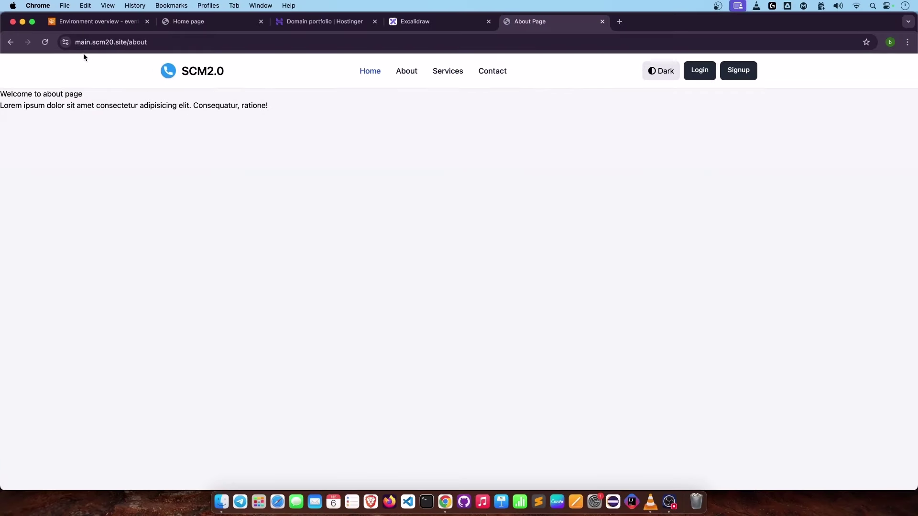
Inspect the connection security of main.scm20.site and its certificate's issuer, validity period and fingerprints
click(76, 42)
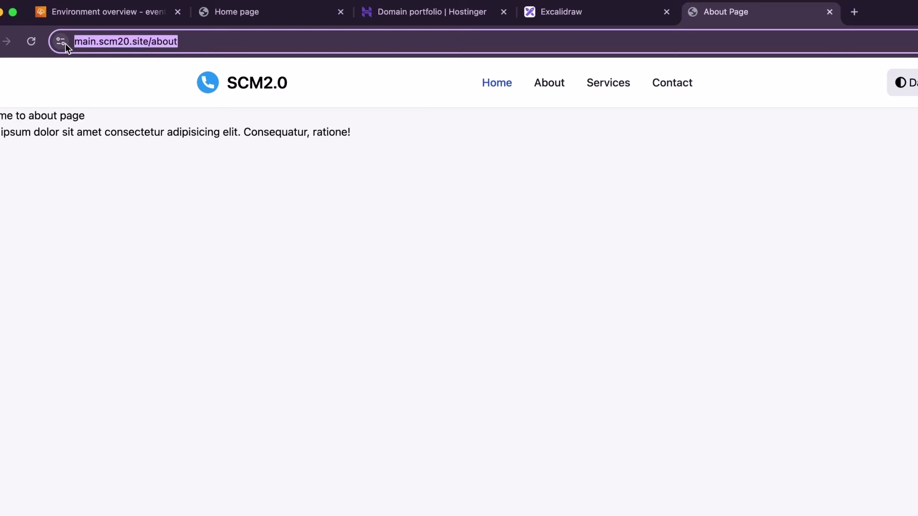
click(61, 41)
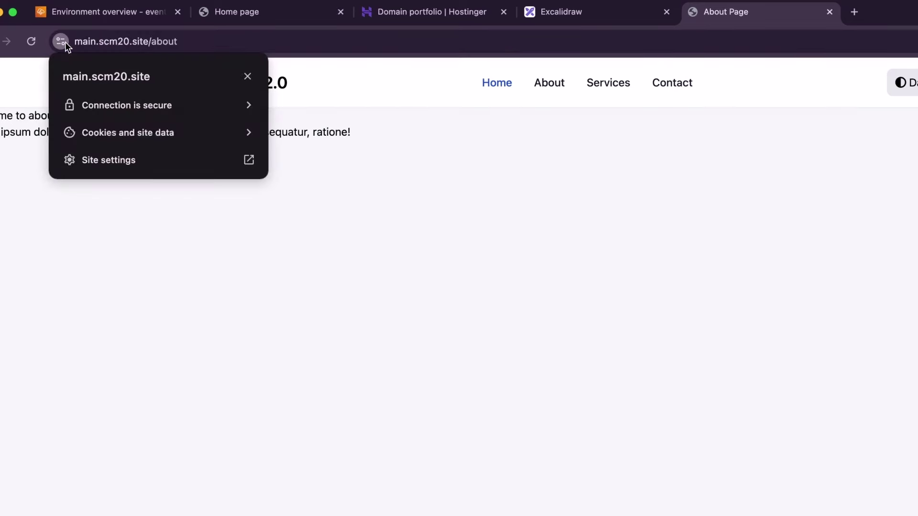
click(129, 109)
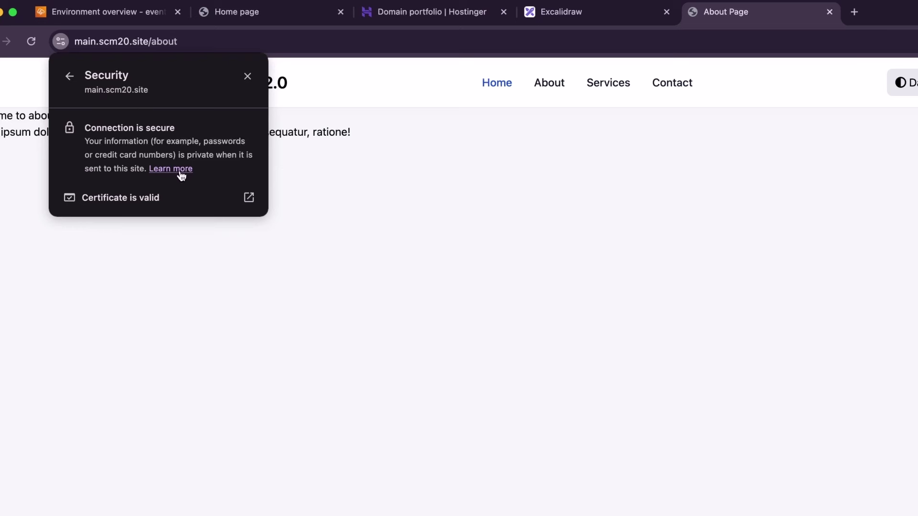
click(117, 200)
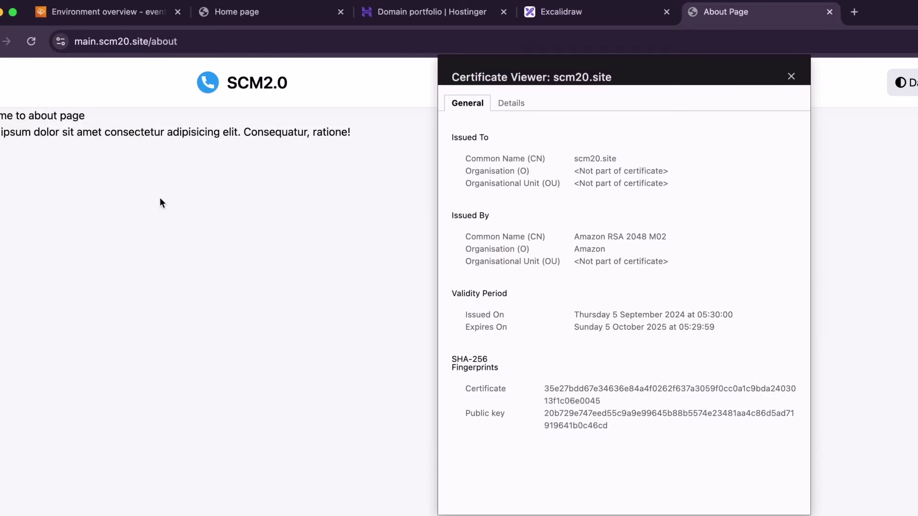
click(791, 77)
click(61, 41)
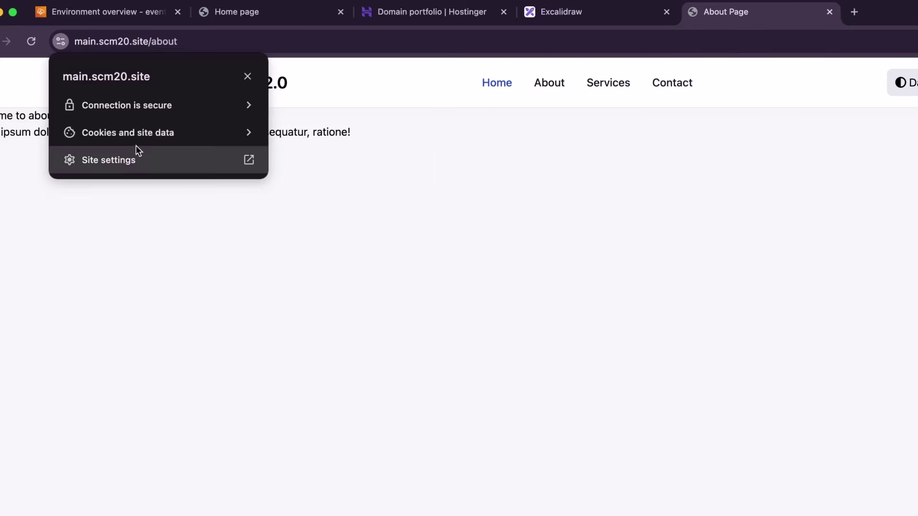
click(125, 102)
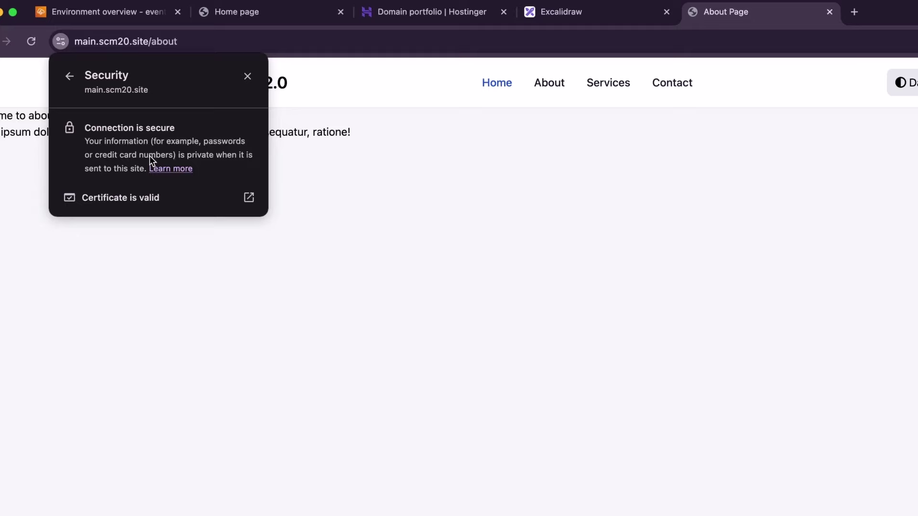
click(127, 200)
drag(528, 380, 618, 427)
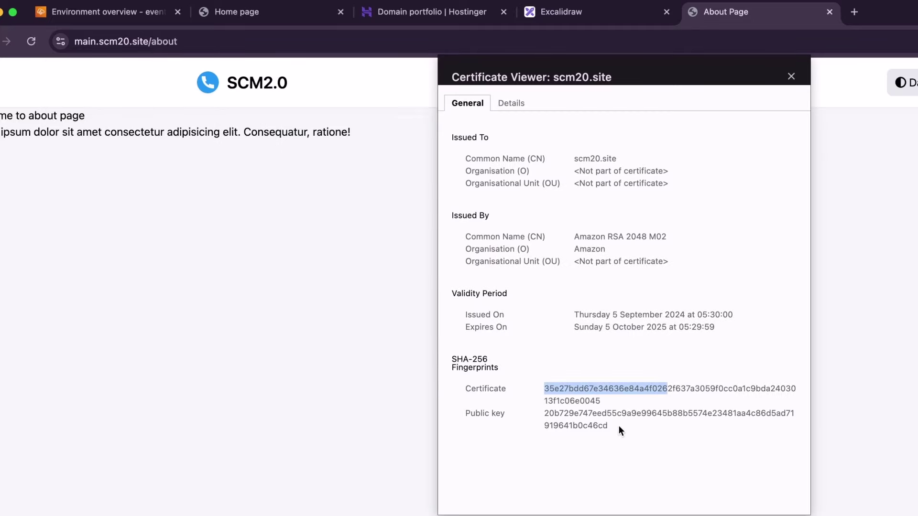
click(654, 77)
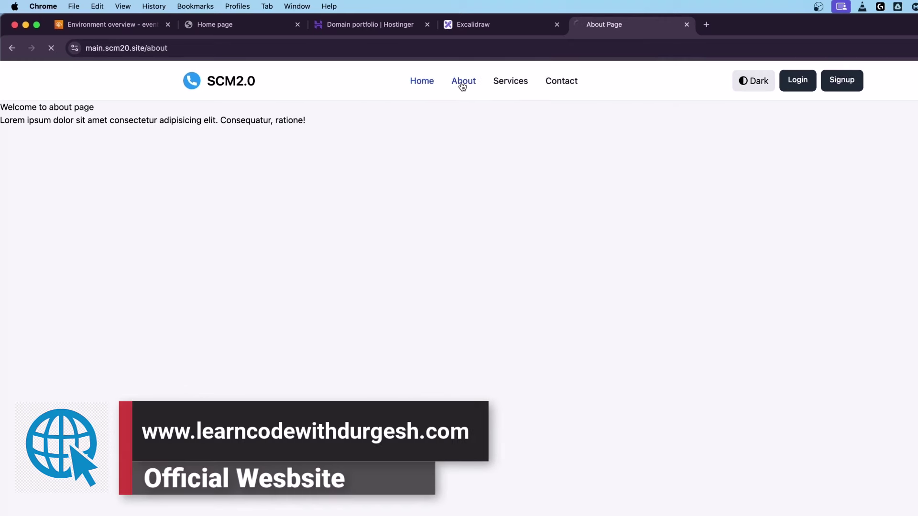
Check the Services, About and Login pages on the secure main.scm20.site subdomain
click(509, 84)
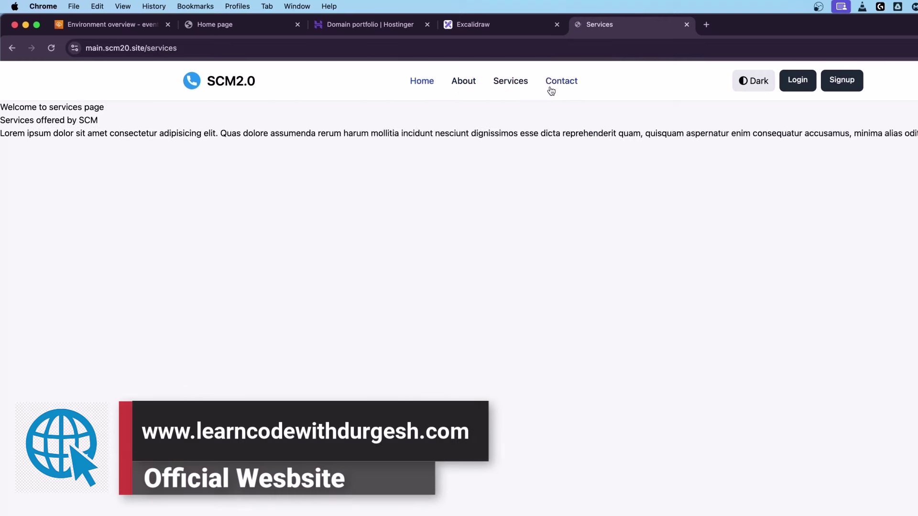
click(465, 86)
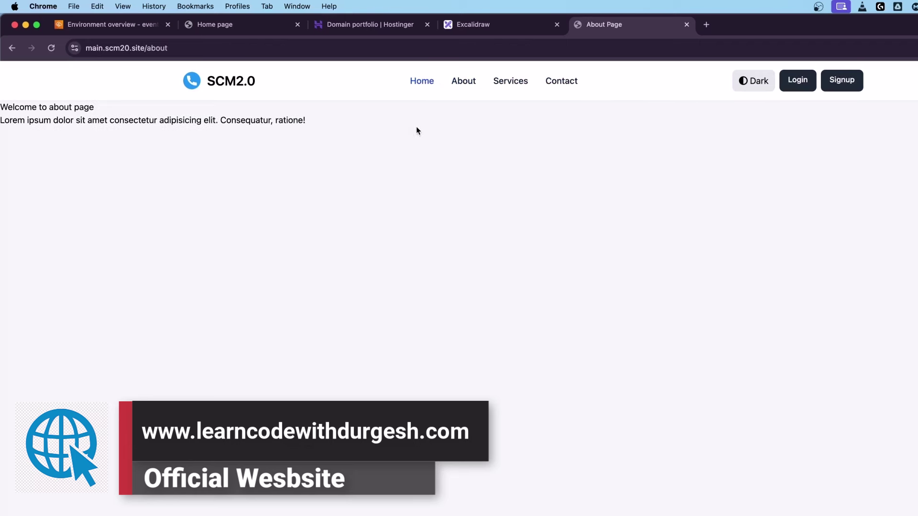
click(797, 80)
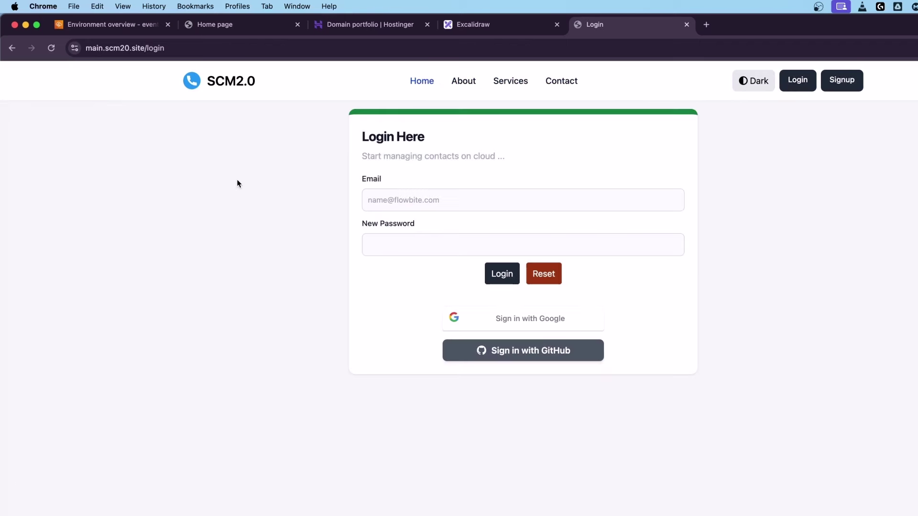
Replace the main subdomain with www in the login page address and look through the site's home page
click(115, 47)
double_click(113, 49)
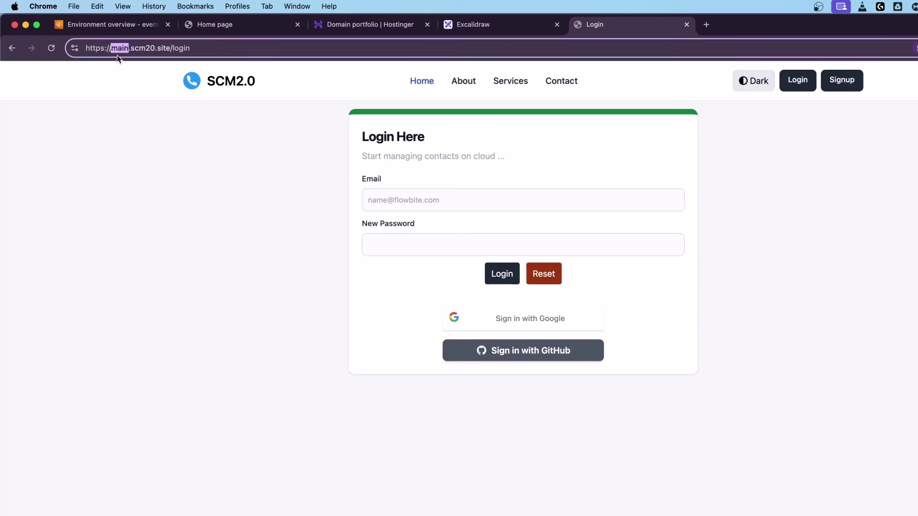
text(www)
key(Return)
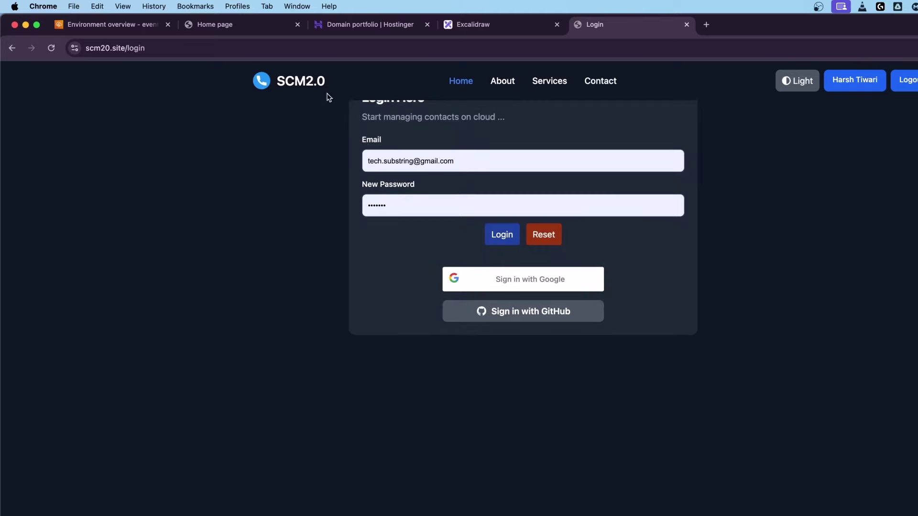
click(471, 82)
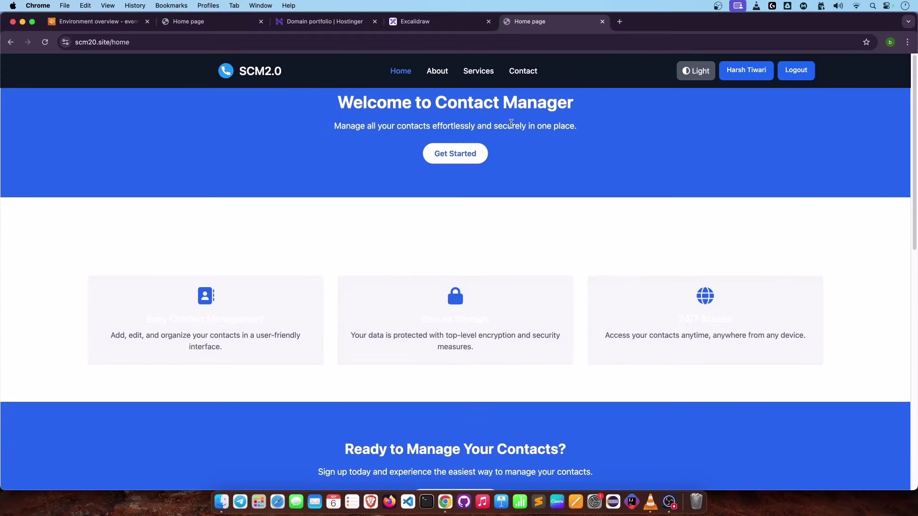
scroll(505, 119, down, 7)
scroll(502, 121, up, 7)
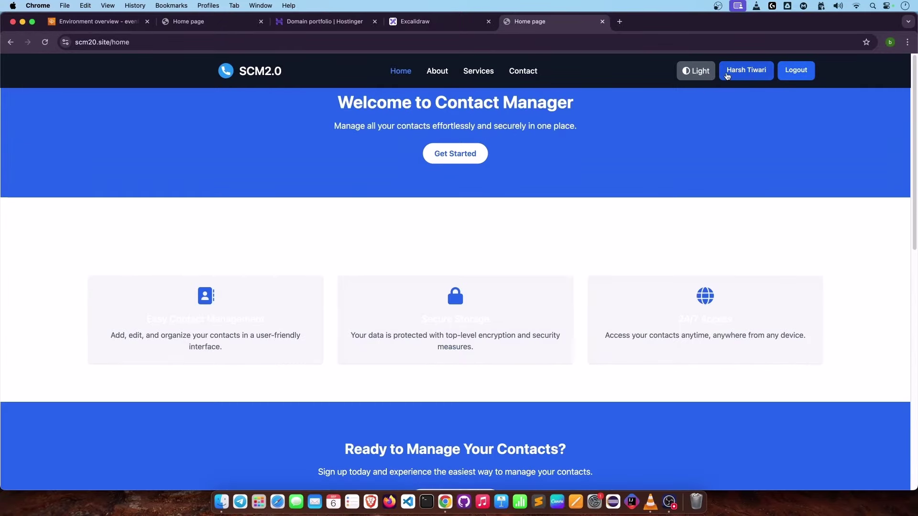
Log out of the contact manager and check its Services and Contact pages
click(796, 70)
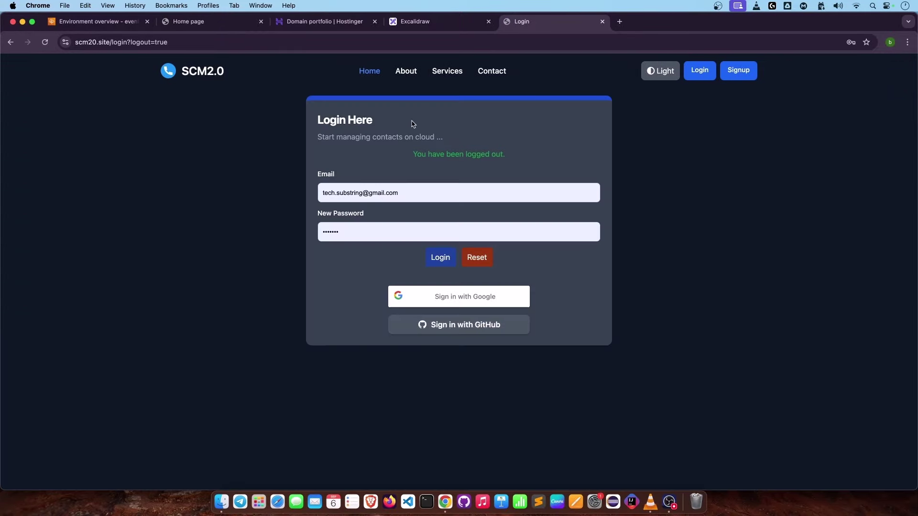
click(447, 71)
click(482, 72)
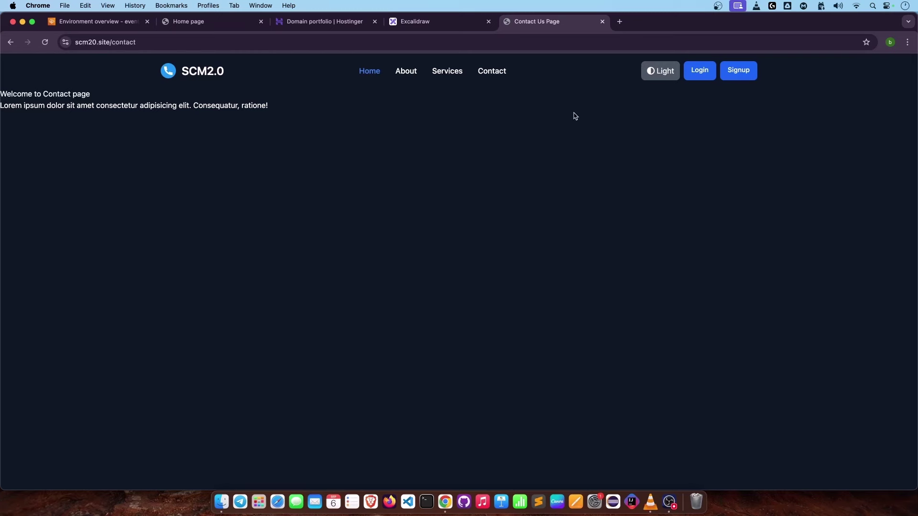
Switch the site to the light theme and view its Login and Home pages
click(666, 71)
click(699, 70)
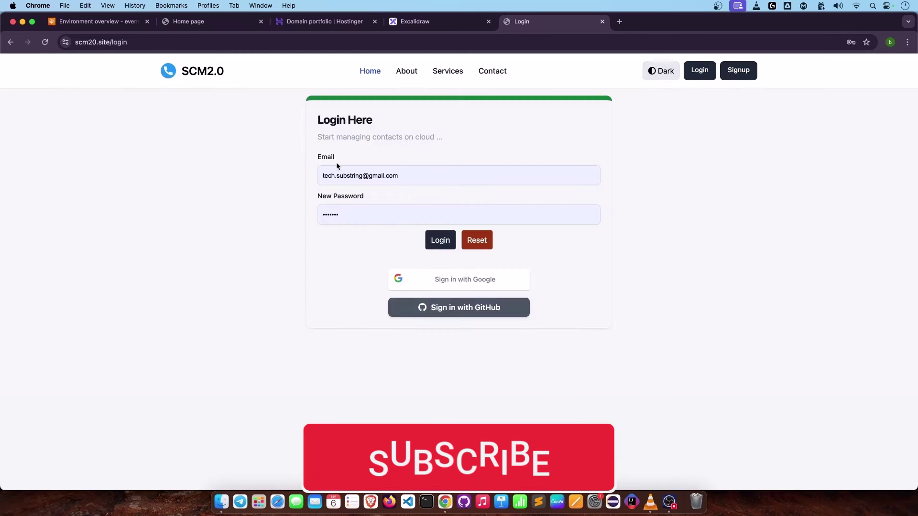
click(369, 72)
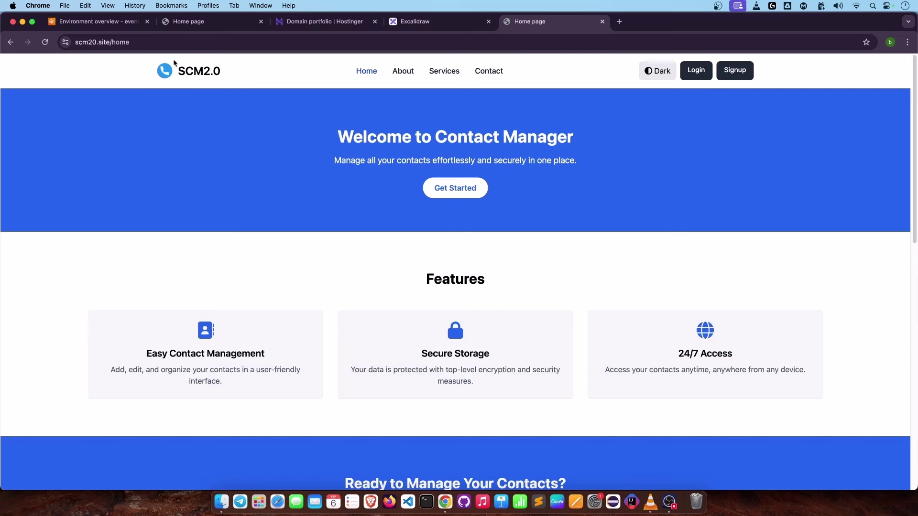
Open the DNS and nameserver settings of scm20.site in Hostinger and examine the DNS records section
click(315, 21)
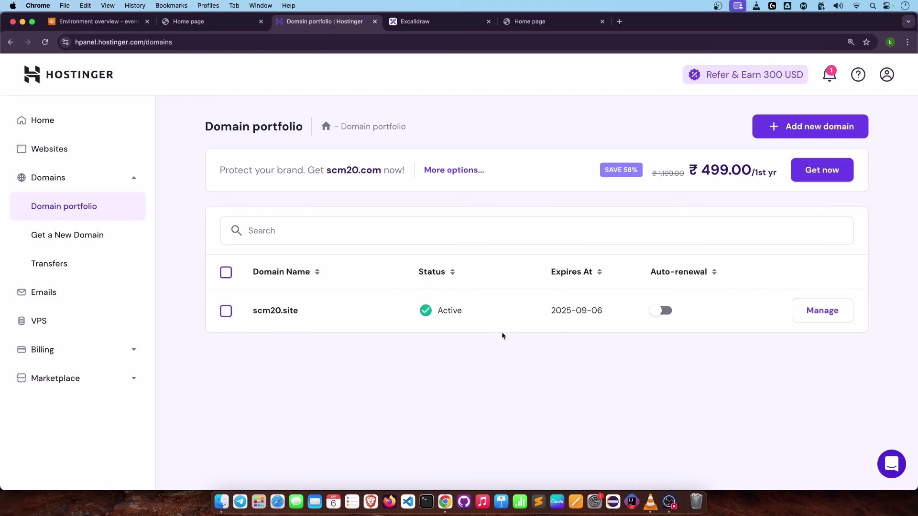
click(823, 310)
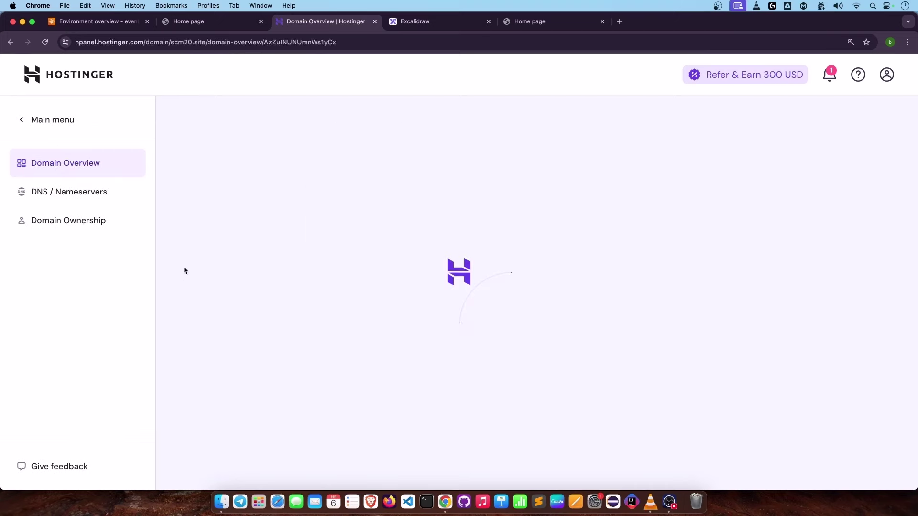
click(49, 184)
scroll(421, 371, down, 8)
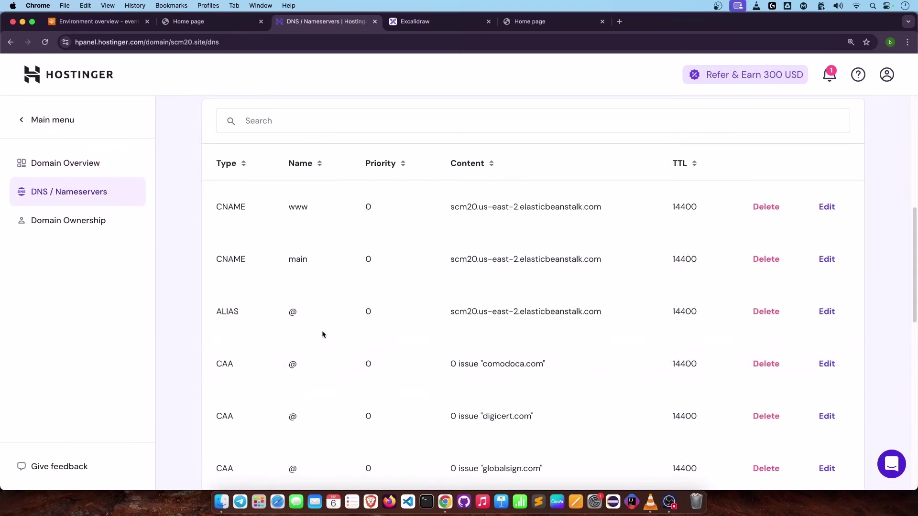
scroll(318, 328, up, 4)
drag(234, 198, 316, 201)
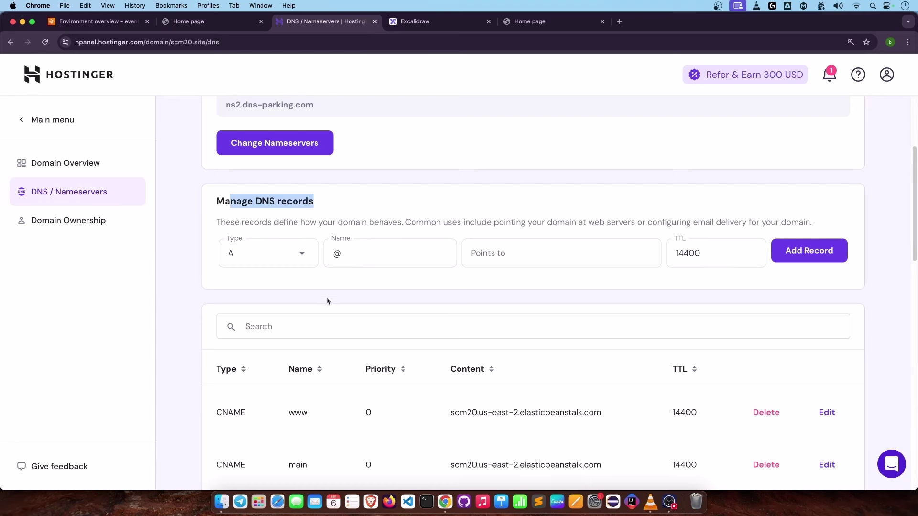
Review the remaining DNS records, and open the Route 53 dashboard in the AWS console to view its DNS management section
scroll(330, 318, down, 15)
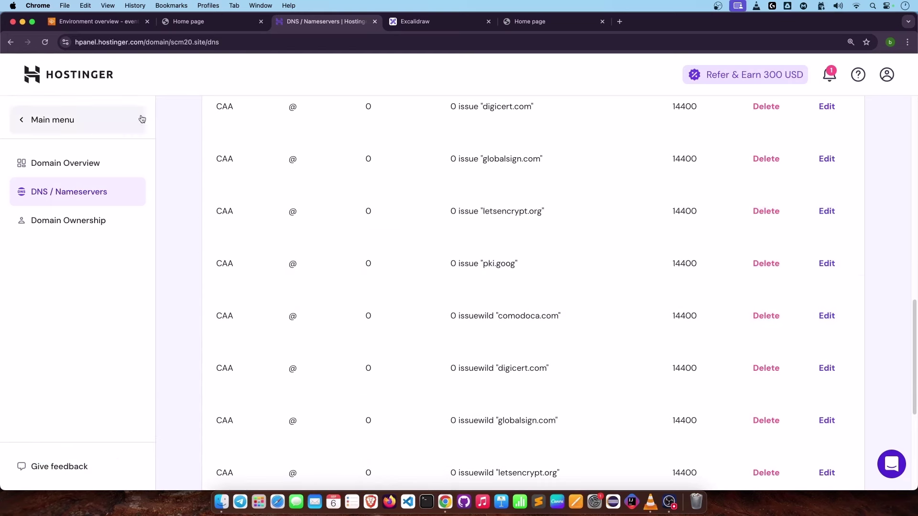
click(97, 26)
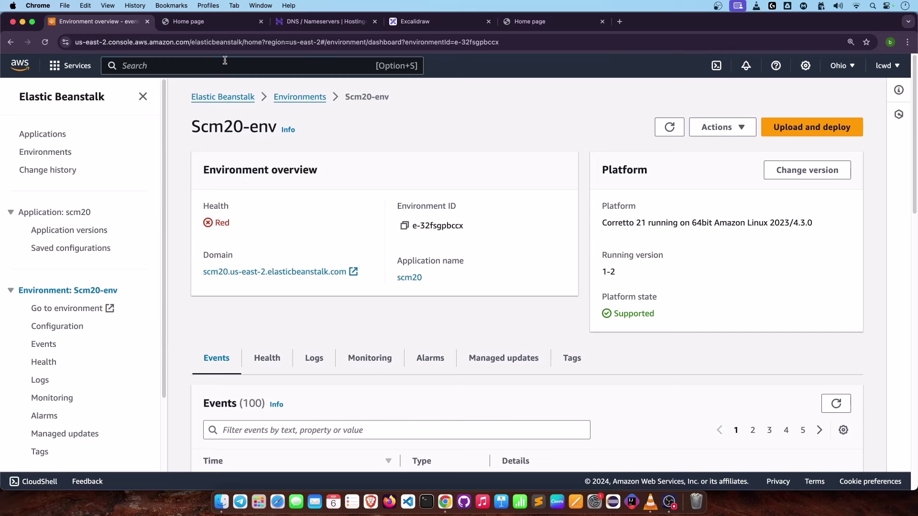
text(route53)
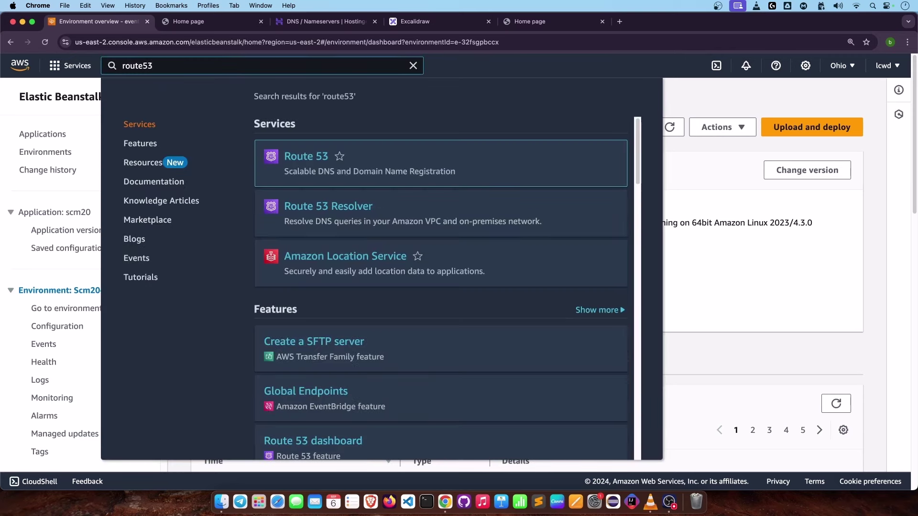
key(Return)
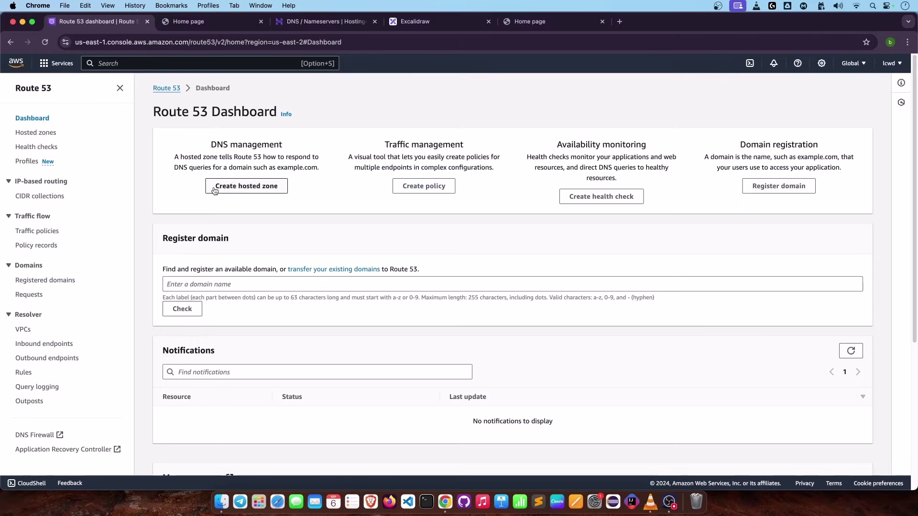
drag(212, 143, 266, 191)
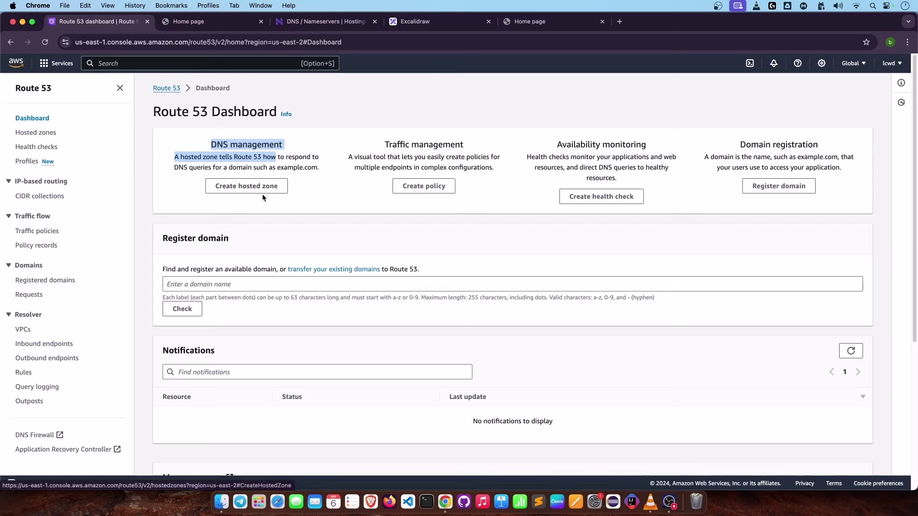
Open the nameserver change options for scm20.site in Hostinger and review its DNS records before returning to Route 53
click(326, 21)
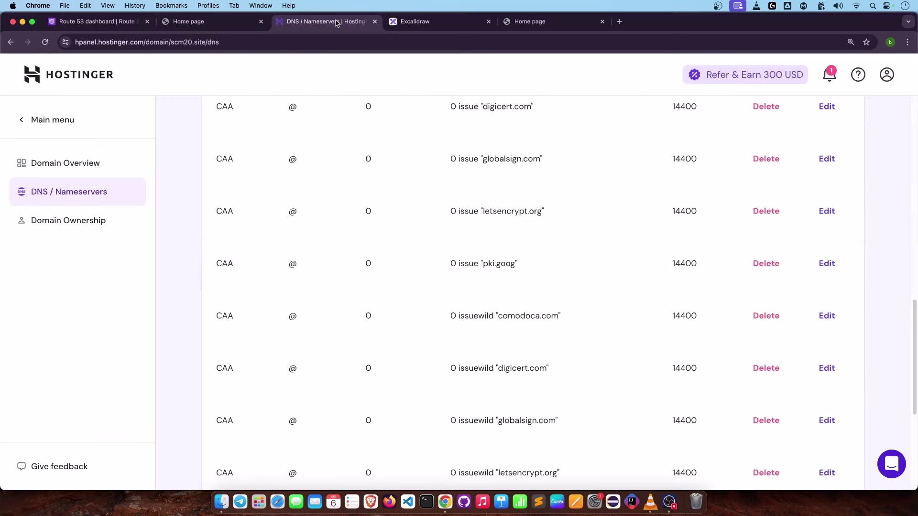
scroll(325, 242, up, 10)
click(279, 317)
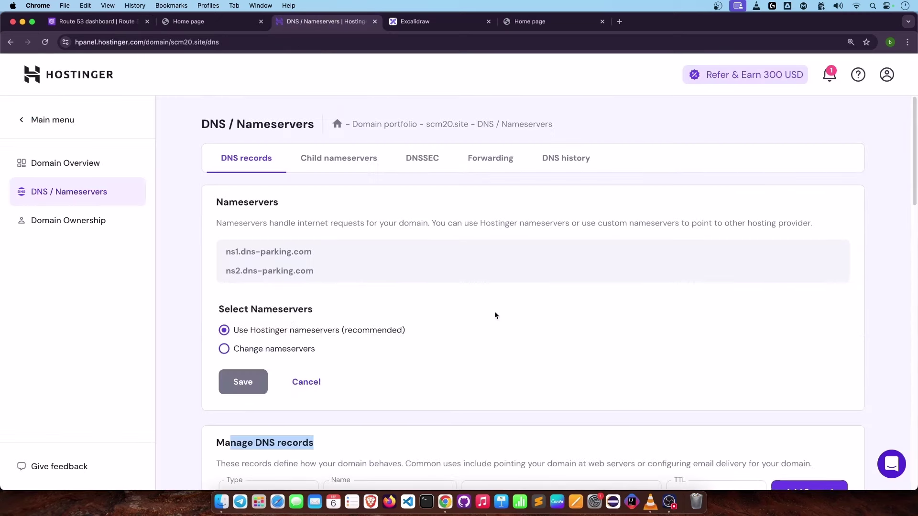
scroll(403, 332, down, 9)
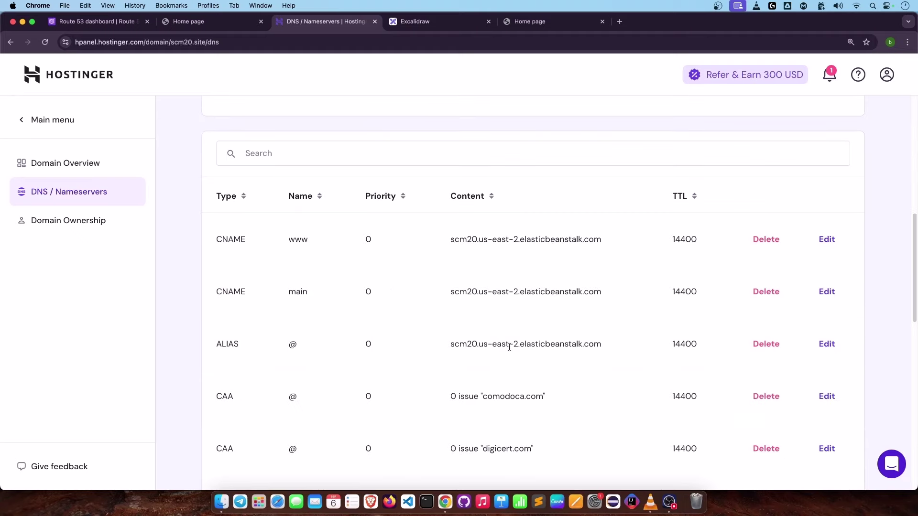
key(ctrl+shift+Tab)
key(ctrl+shift+Tab)
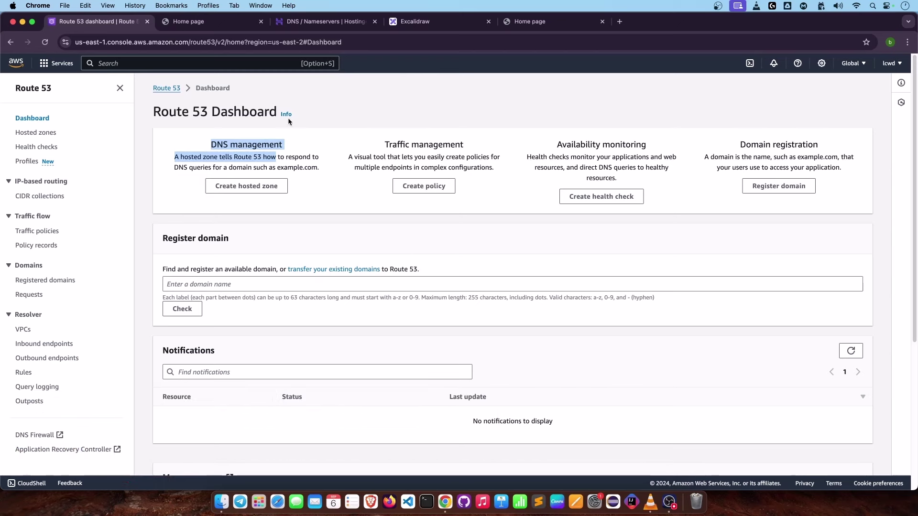
Search the web for Cloudflare in a new tab, look over its home page, and close the tab
click(197, 24)
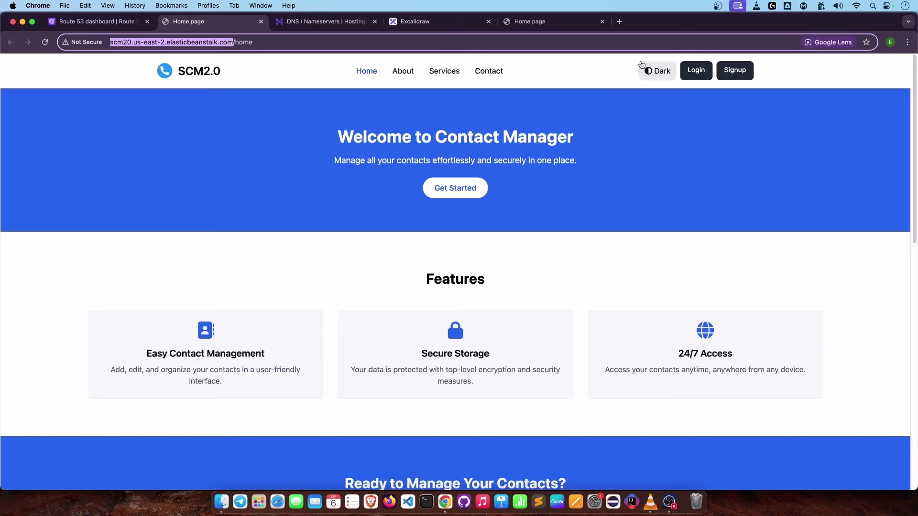
click(619, 21)
text(cloud)
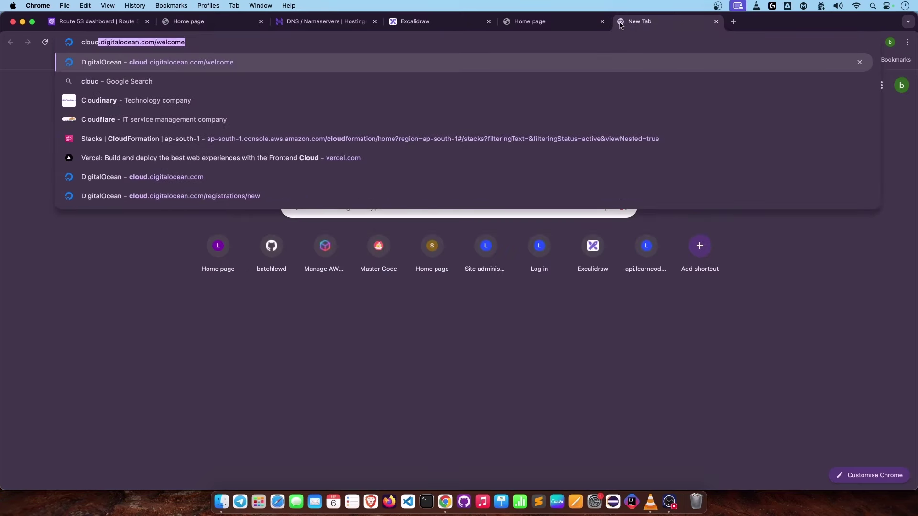
key(BackSpace)
text(fare)
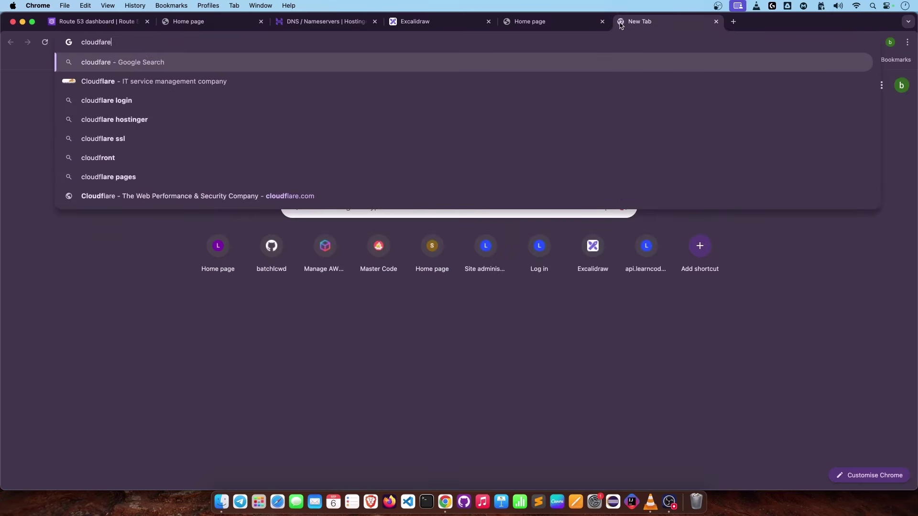
key(Return)
click(186, 229)
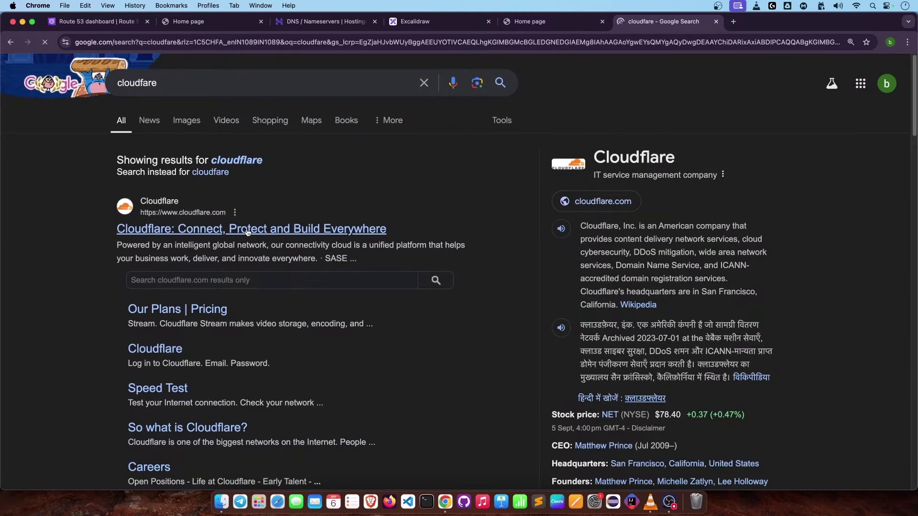
scroll(360, 233, down, 3)
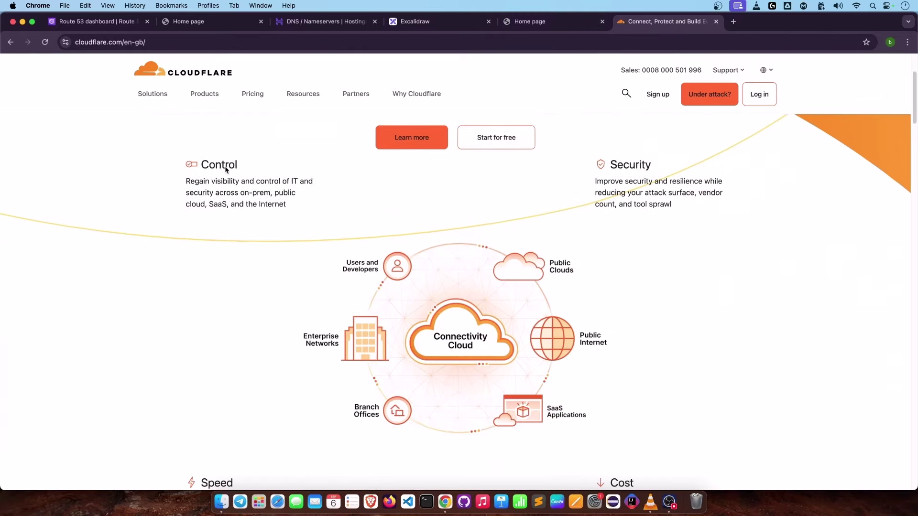
scroll(191, 139, up, 4)
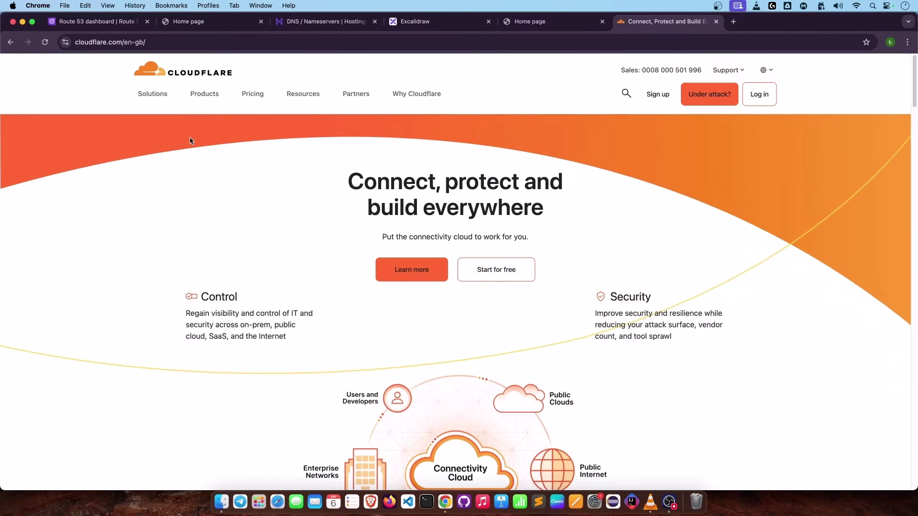
click(716, 21)
Look through the contact manager's home page at its Elastic Beanstalk address
scroll(310, 187, down, 15)
scroll(309, 190, up, 15)
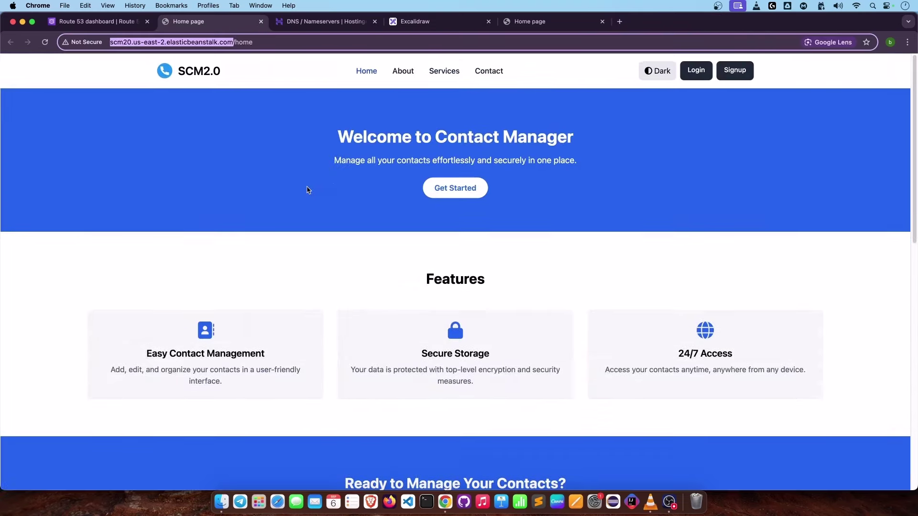
scroll(307, 189, down, 15)
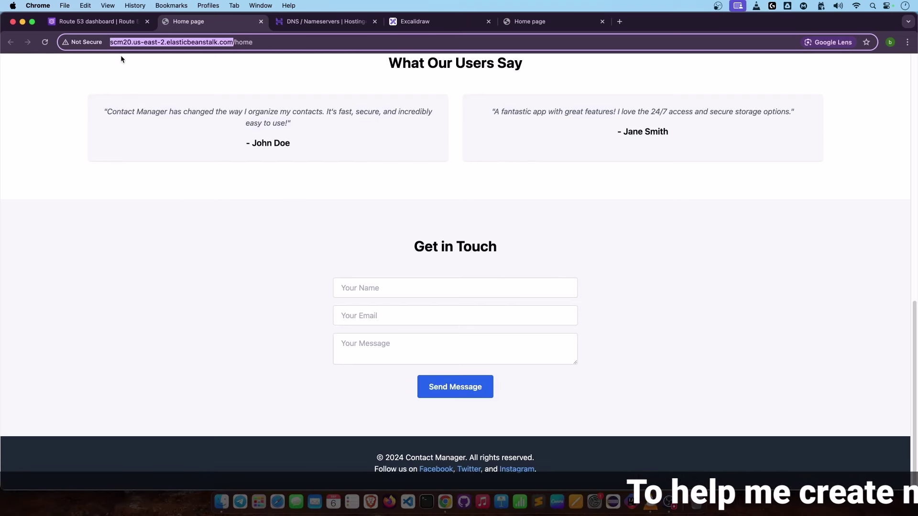
View the hosted zones list in Route 53 and return to the Route 53 dashboard
click(115, 21)
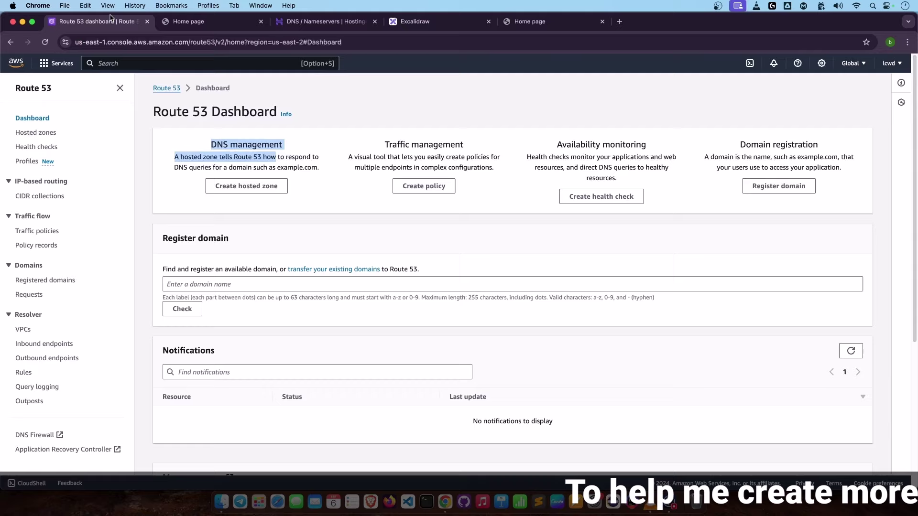
click(35, 133)
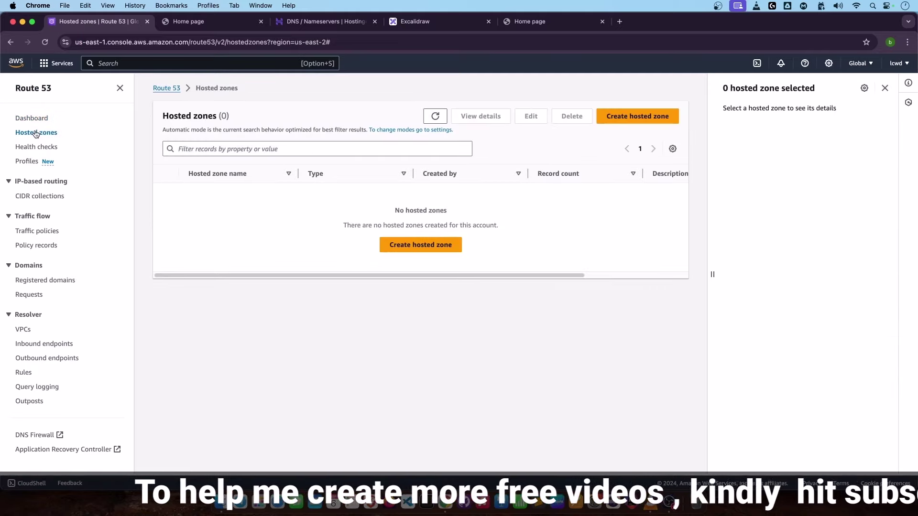
click(33, 119)
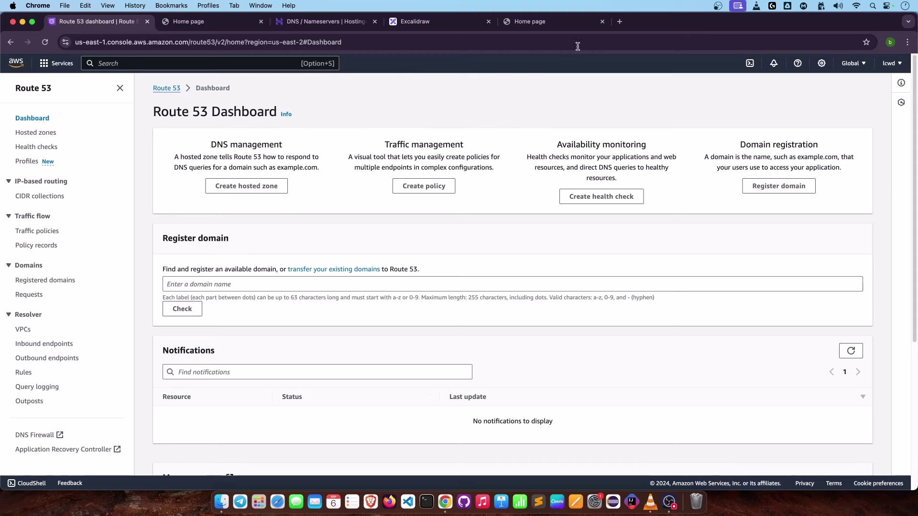
Check the Home, Services and About pages of the contact manager on scm20.site
click(555, 21)
scroll(452, 244, down, 10)
scroll(452, 245, up, 10)
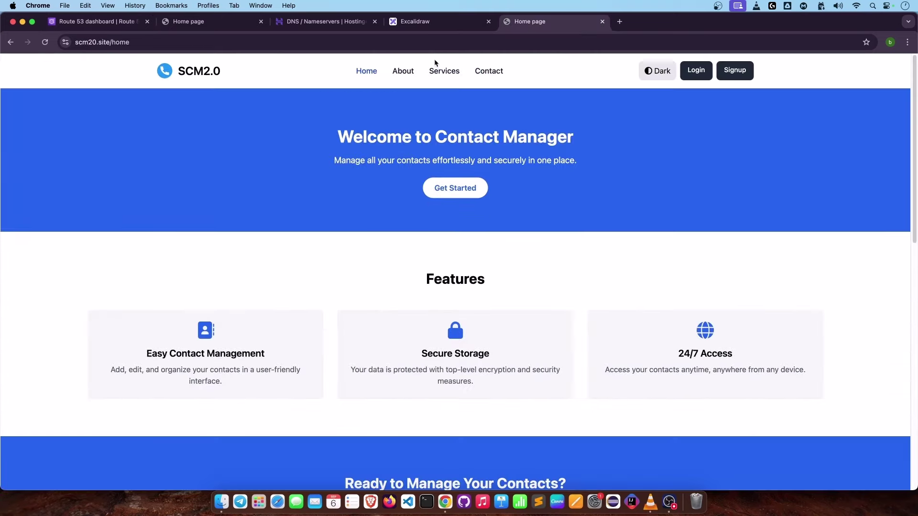
click(437, 74)
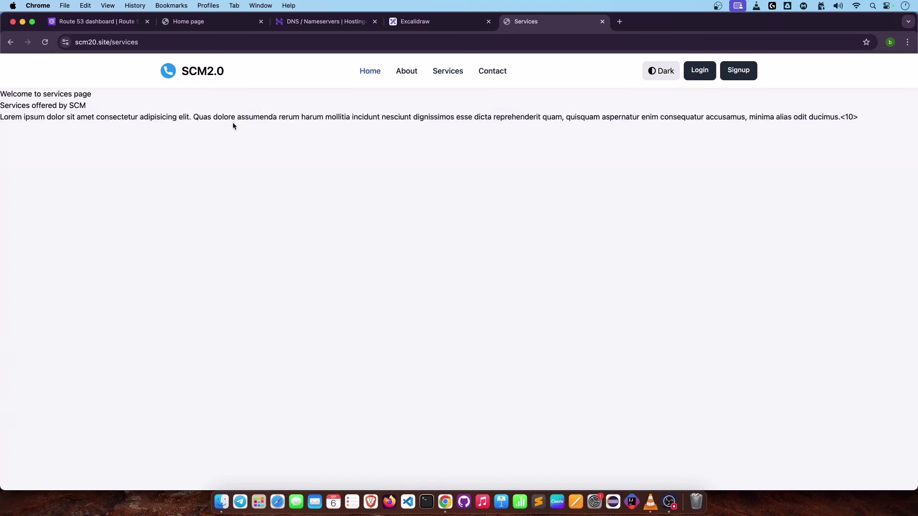
click(98, 43)
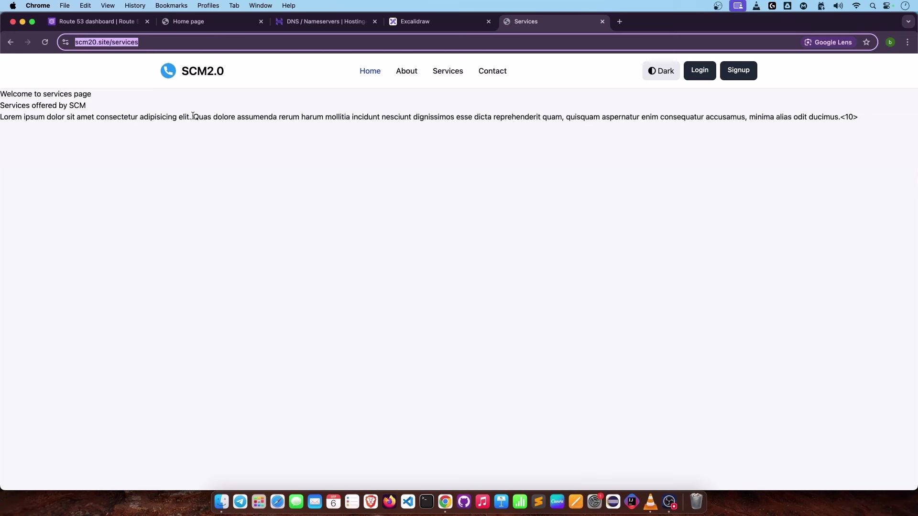
click(404, 73)
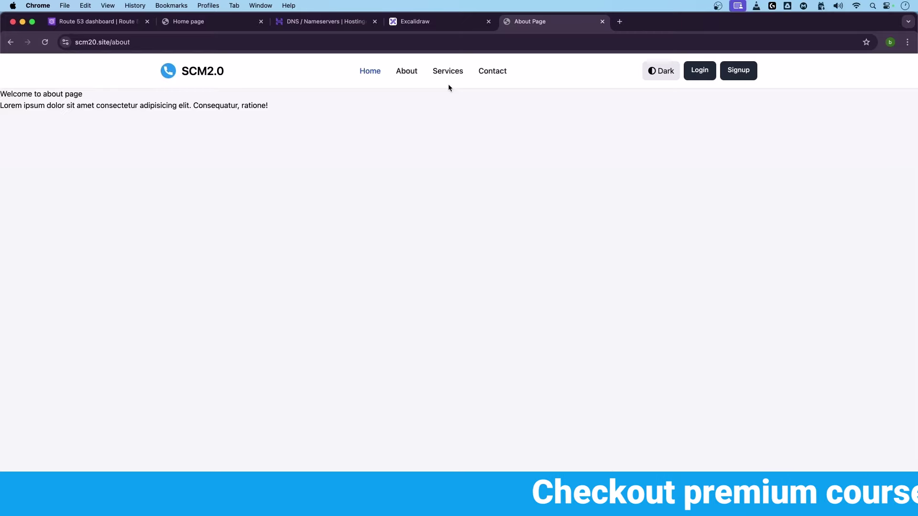
Open the Learn Code With Durgesh YouTube channel in a new tab
click(620, 22)
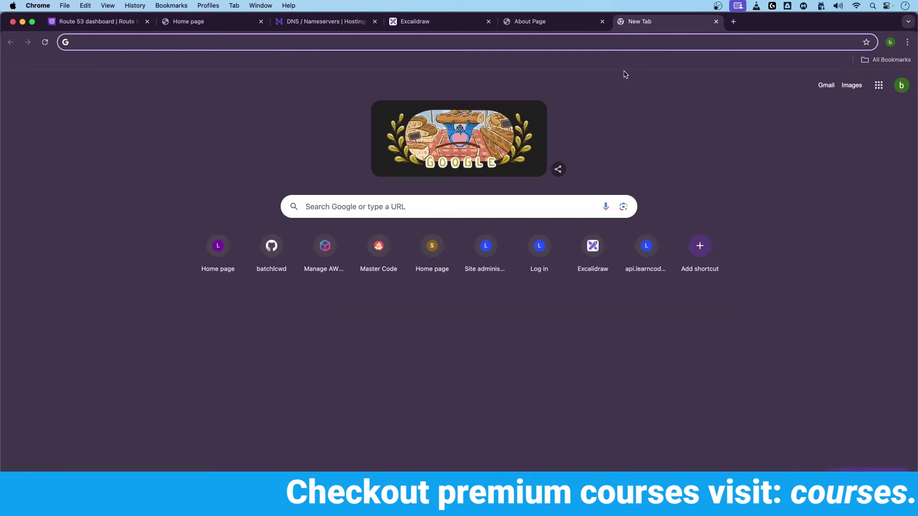
text(ou)
key(BackSpace)
key(BackSpace)
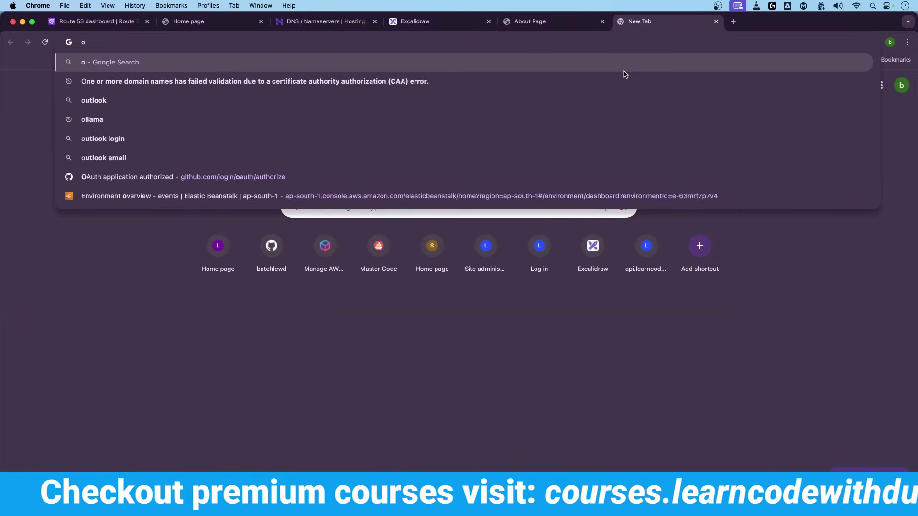
text(youtb)
key(BackSpace)
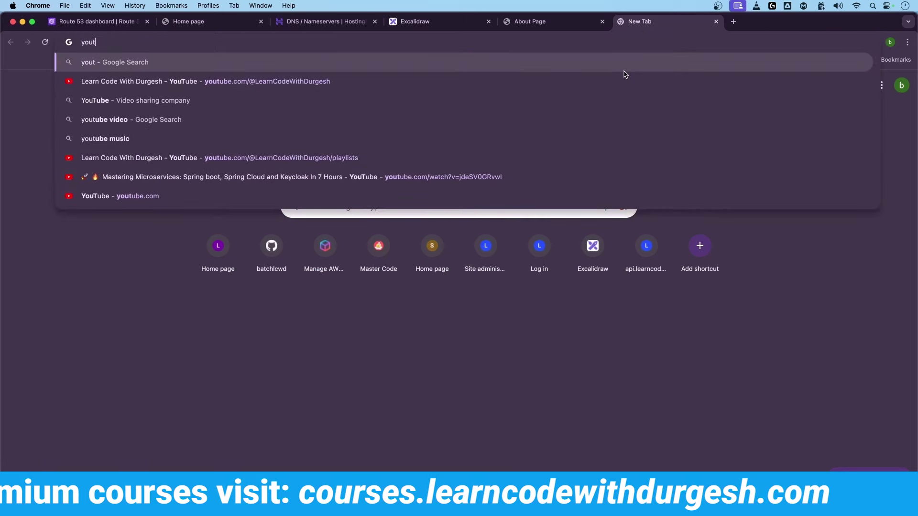
key(Down)
key(Return)
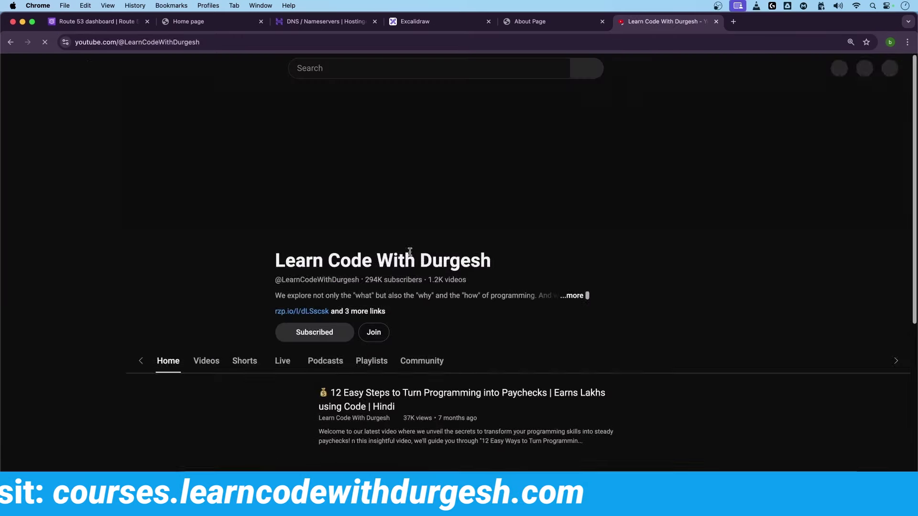
Open the Smart Contact Manager 2.0 playlist from the channel's playlists and look through its videos
click(379, 315)
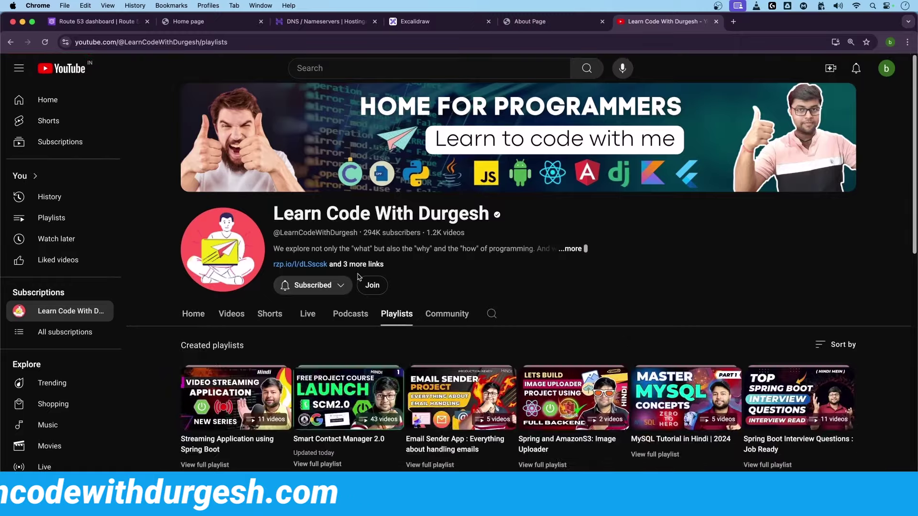
scroll(368, 313, down, 3)
click(356, 309)
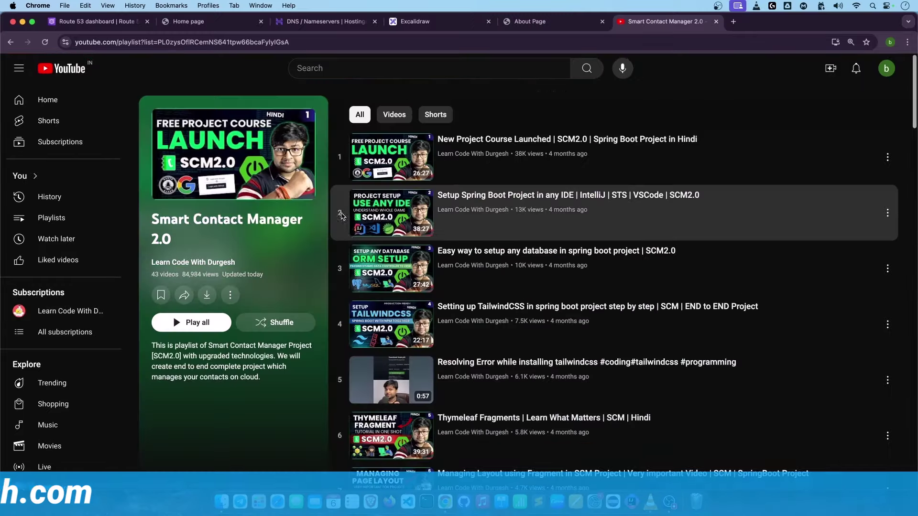
scroll(348, 237, down, 20)
scroll(349, 239, up, 7)
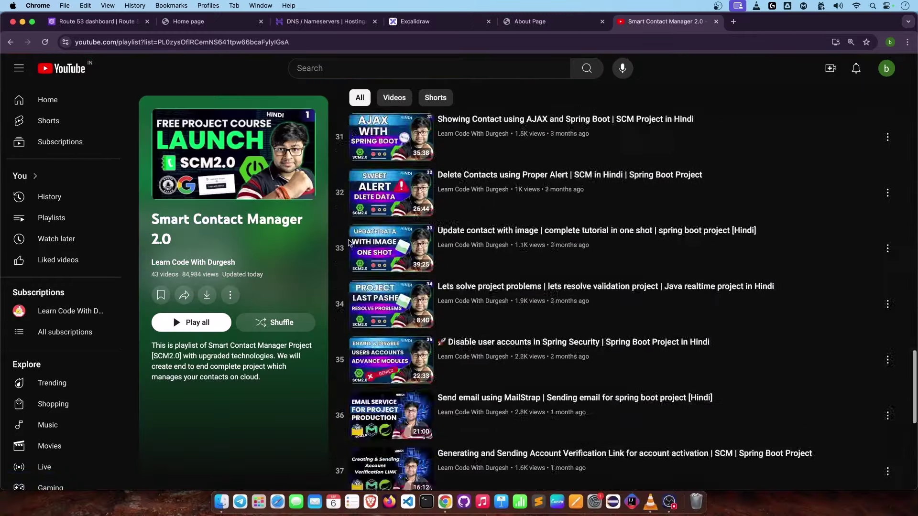
scroll(350, 242, down, 7)
scroll(351, 246, up, 20)
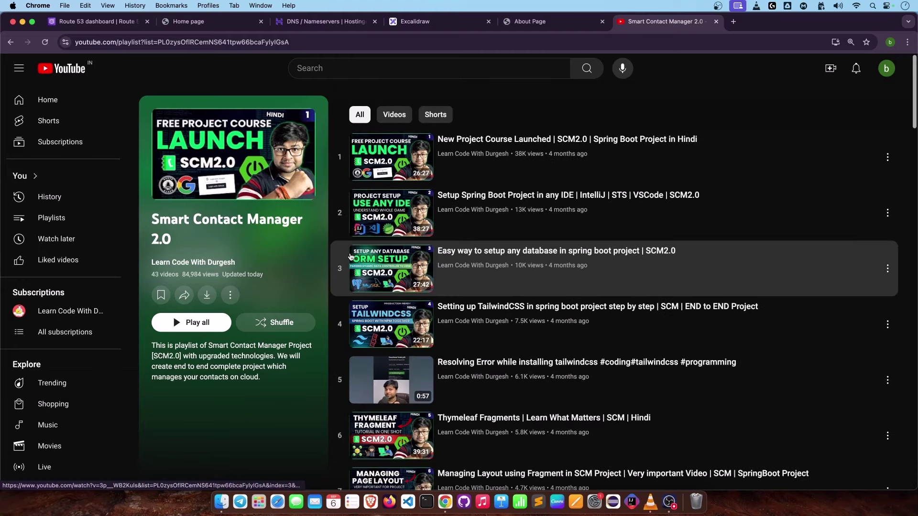